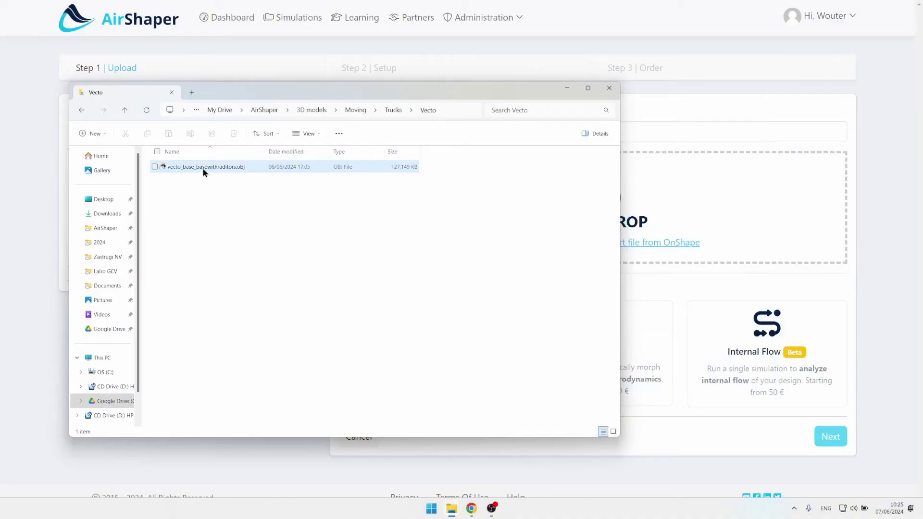
# - Upload vecto_base_basewithraditors.obj as an Analysis and continue to the simulation setup
pyautogui.moveTo(203, 169); pyautogui.dragTo(712, 191)
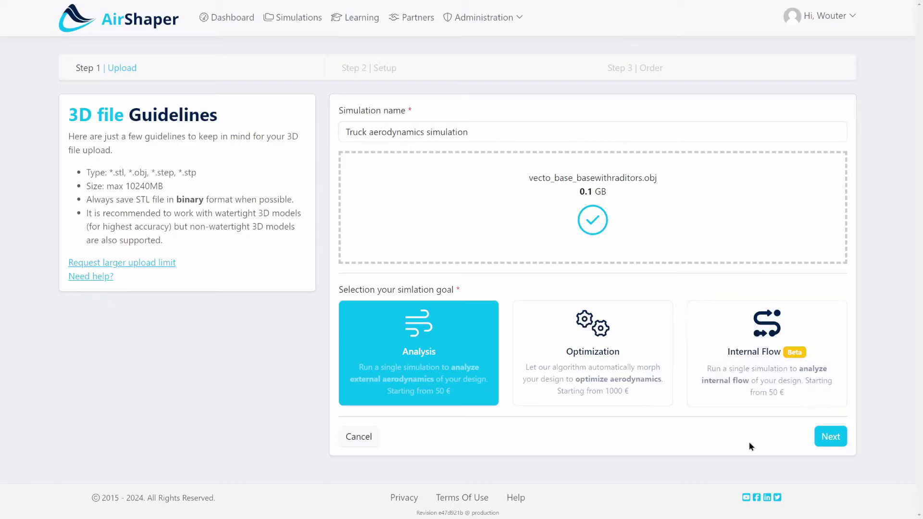
pyautogui.click(831, 436)
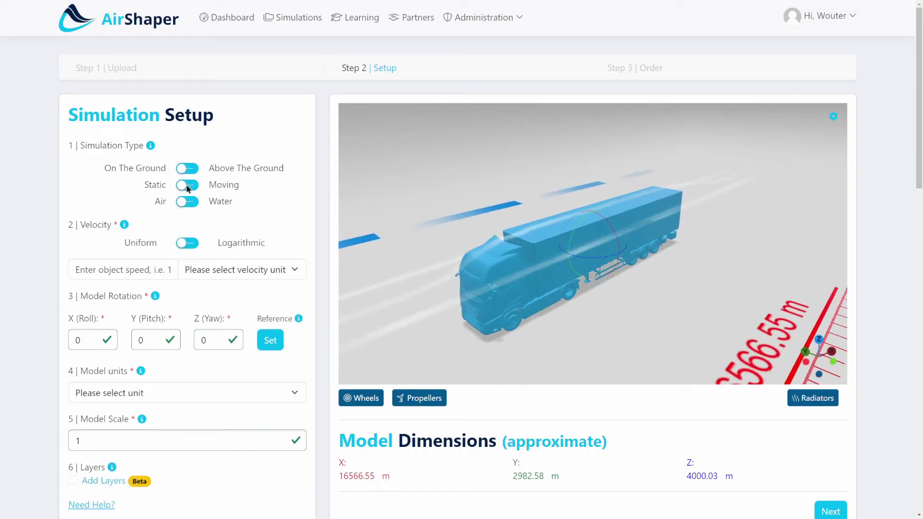
# - Set the truck to Moving at a velocity of 90 kilometers per hour
pyautogui.click(187, 186)
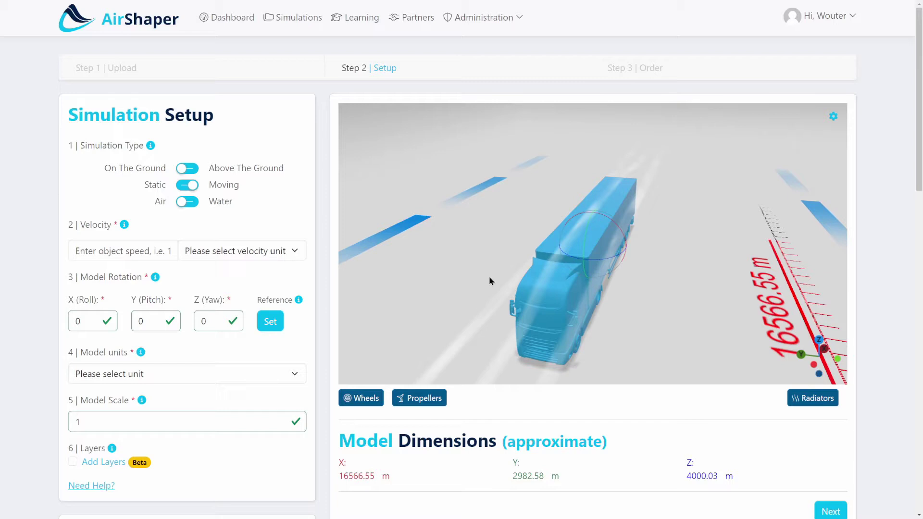
pyautogui.moveTo(626, 260); pyautogui.dragTo(575, 278)
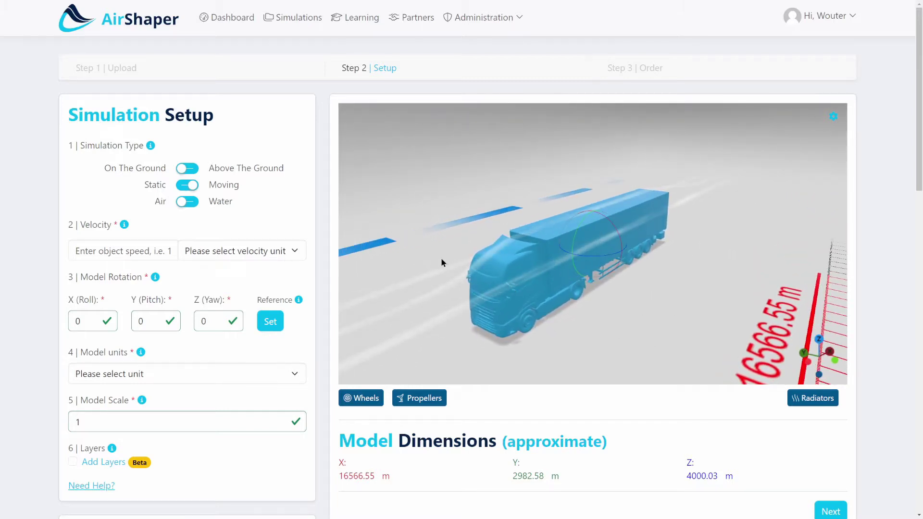
pyautogui.click(225, 251)
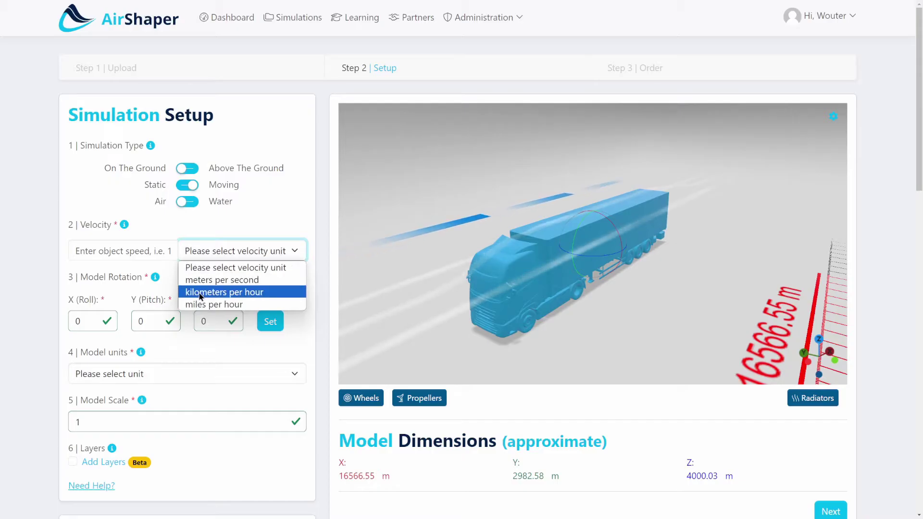
pyautogui.click(226, 290)
pyautogui.click(137, 251)
pyautogui.write('90')
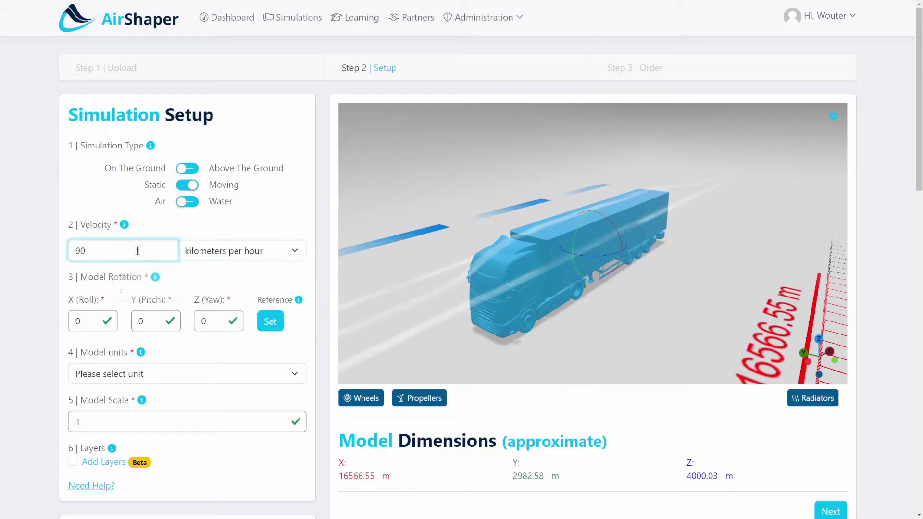
pyautogui.click(50, 243)
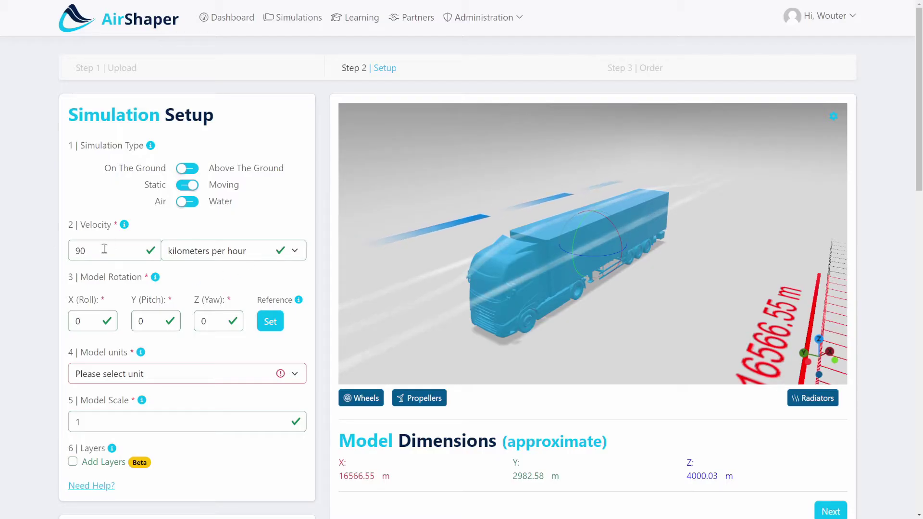
# - Try a yaw angle on the truck, reset it to 0, and bring up the model units list
pyautogui.moveTo(440, 201); pyautogui.dragTo(431, 221)
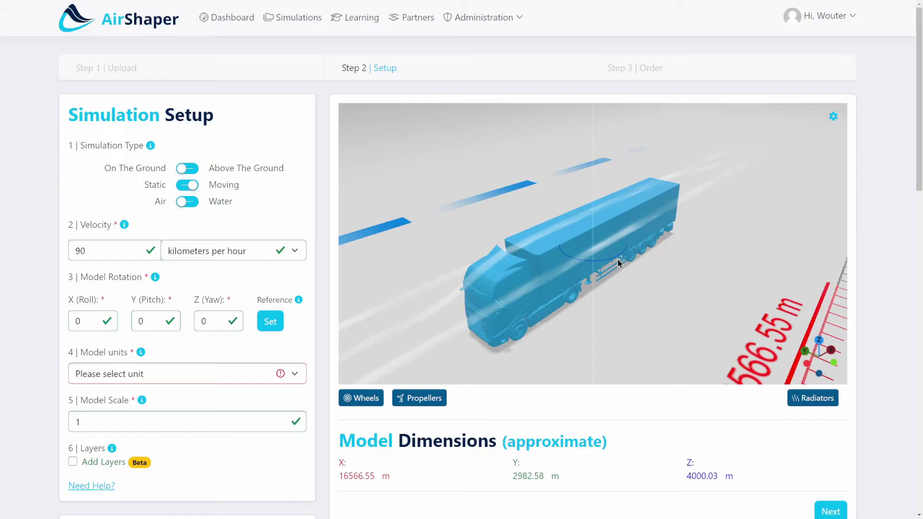
pyautogui.moveTo(618, 260); pyautogui.dragTo(599, 264)
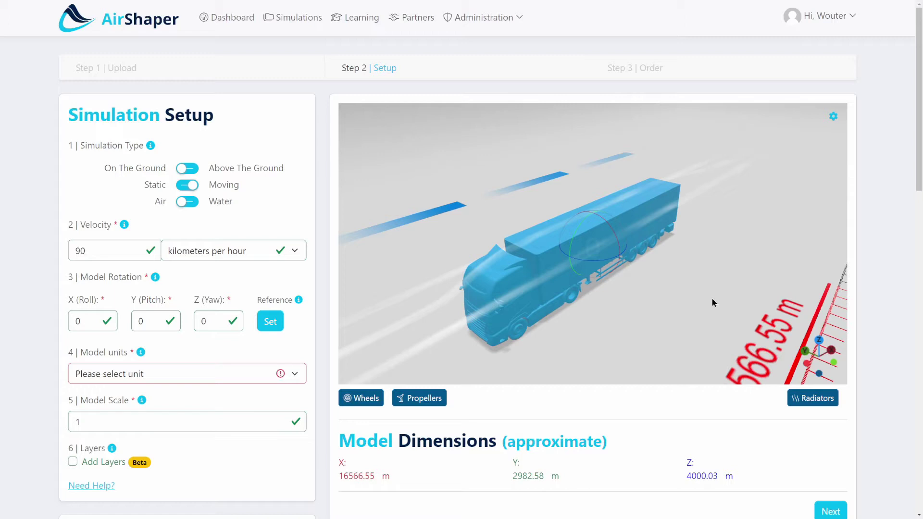
pyautogui.moveTo(713, 302)
pyautogui.mouseDown()
pyautogui.moveTo(762, 253)
pyautogui.moveTo(781, 255)
pyautogui.moveTo(724, 284)
pyautogui.mouseUp()
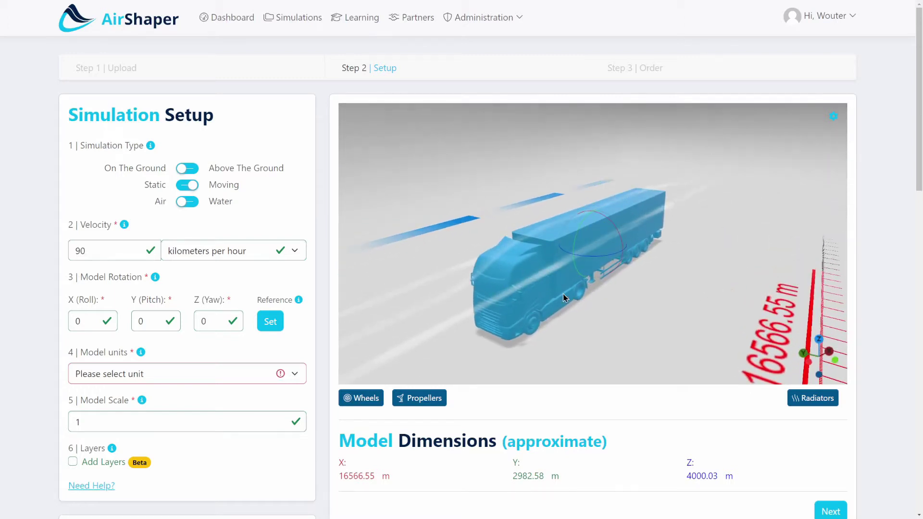
pyautogui.click(175, 375)
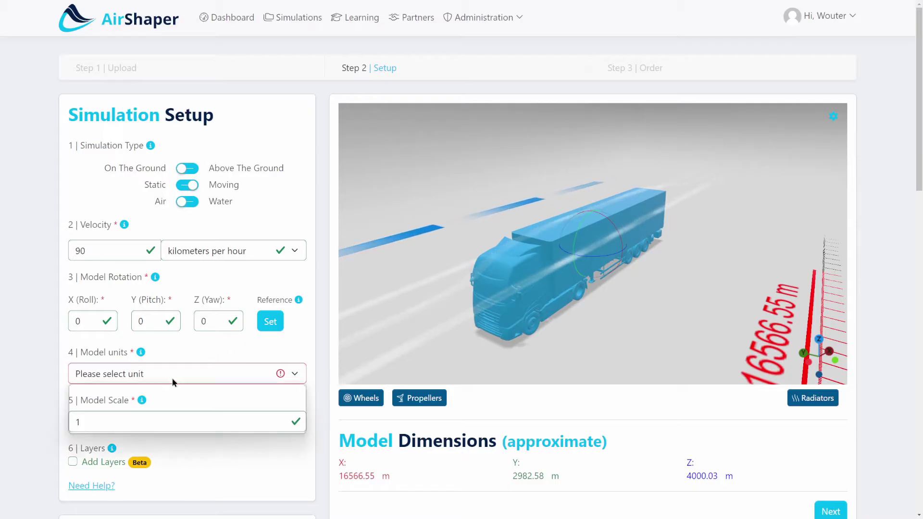
# - Choose mm as the model units and begin marking the truck's wheels
pyautogui.click(110, 404)
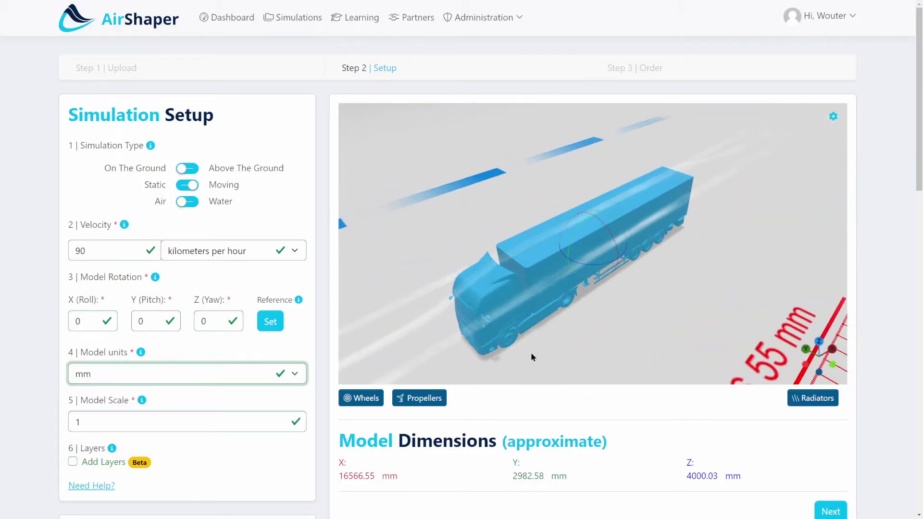
pyautogui.click(361, 398)
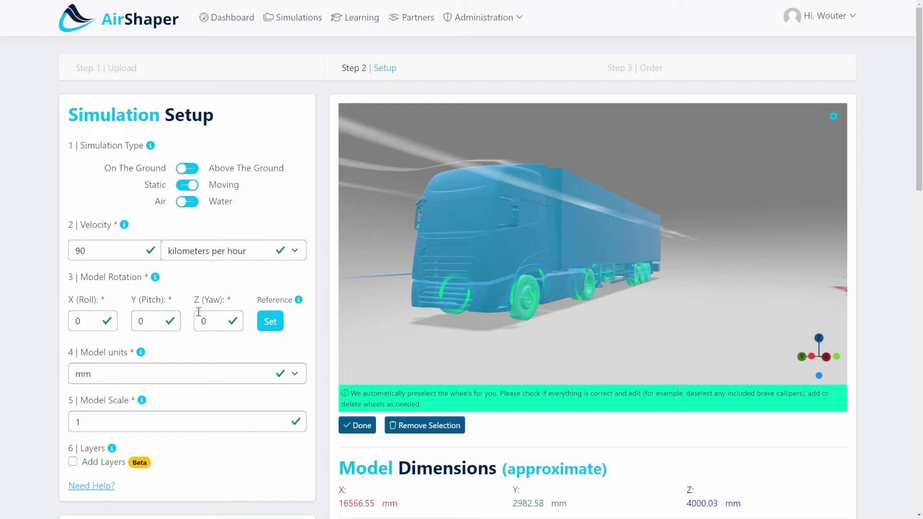
# - Accept the preselected wheels and bring the truck's front into view for radiator placement
pyautogui.click(357, 425)
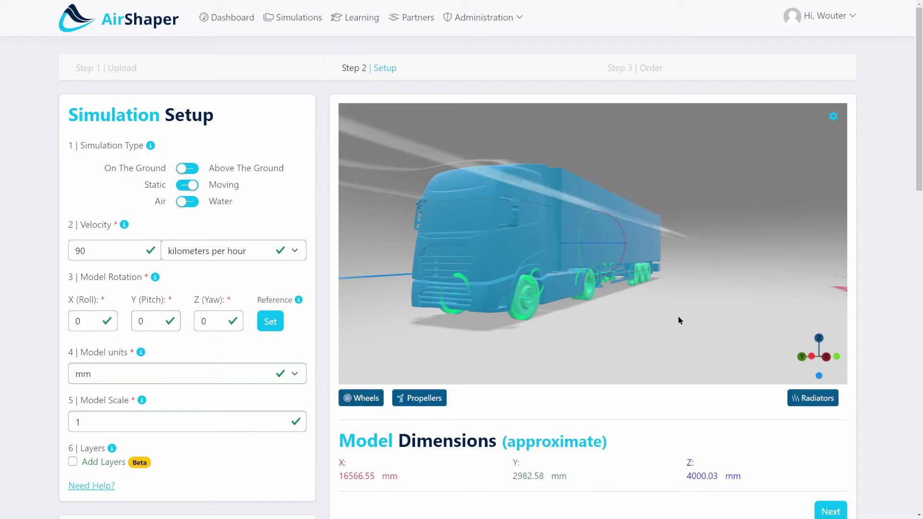
pyautogui.moveTo(678, 321); pyautogui.dragTo(731, 298)
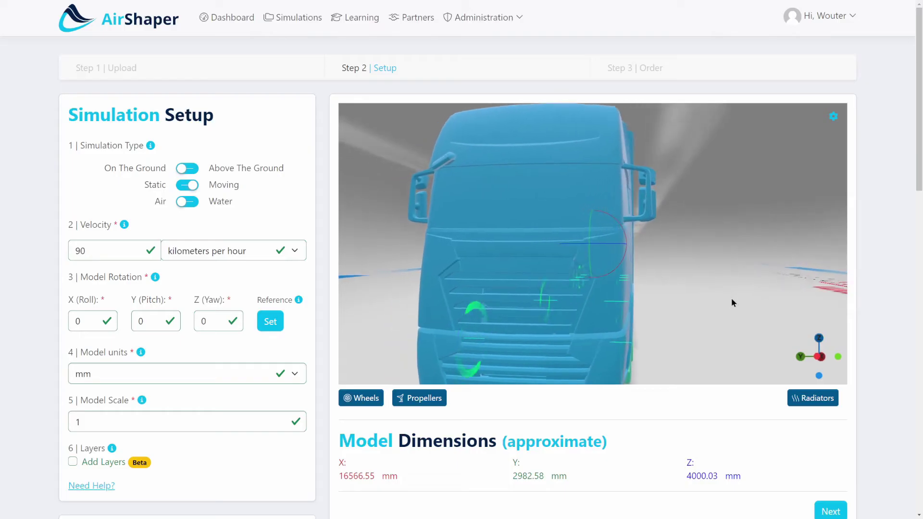
pyautogui.click(813, 398)
pyautogui.scroll(3, 770, 304)
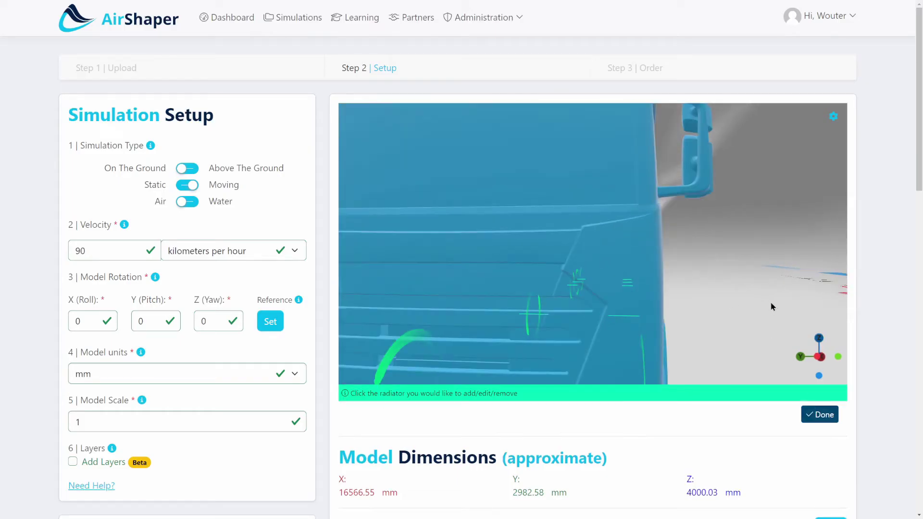
pyautogui.scroll(-3, 770, 307)
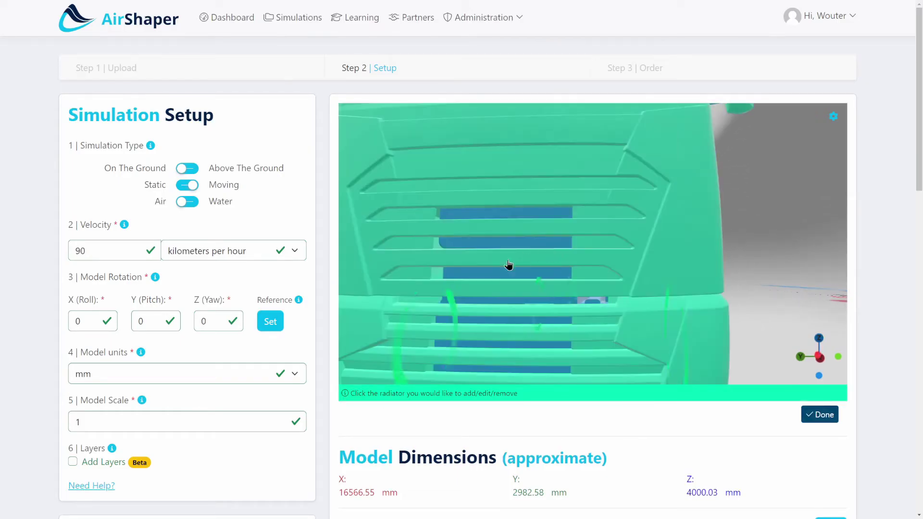
# - Place a radiator on the front grille with 1 m/s at 10 Pa and 2 m/s at 30 Pa
pyautogui.click(486, 280)
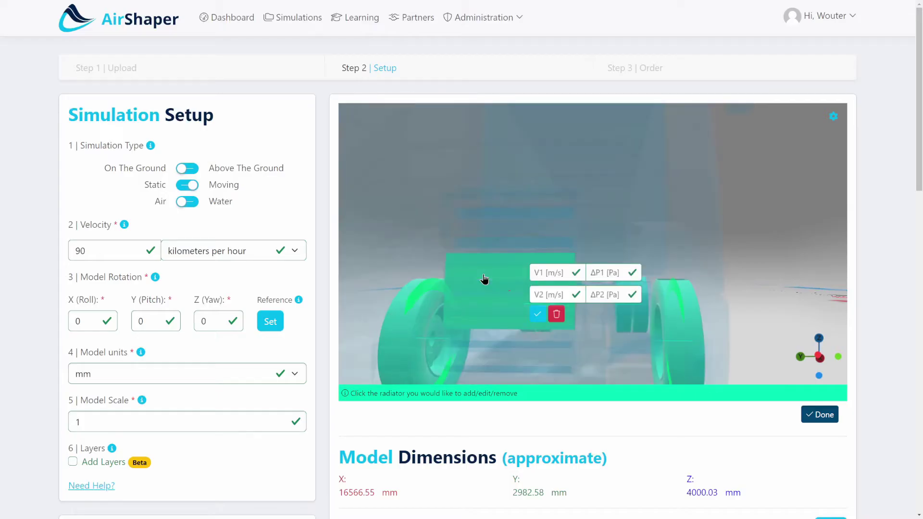
pyautogui.scroll(-5, 823, 195)
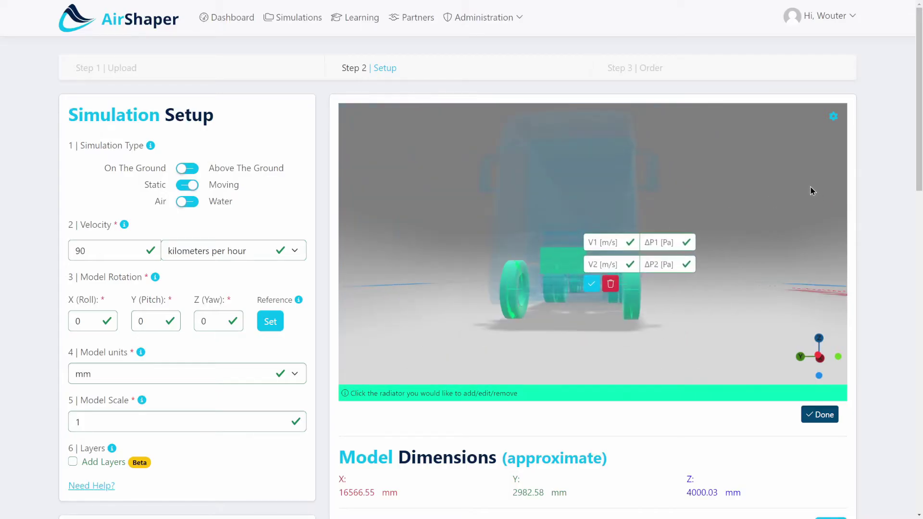
pyautogui.moveTo(810, 188); pyautogui.dragTo(792, 218)
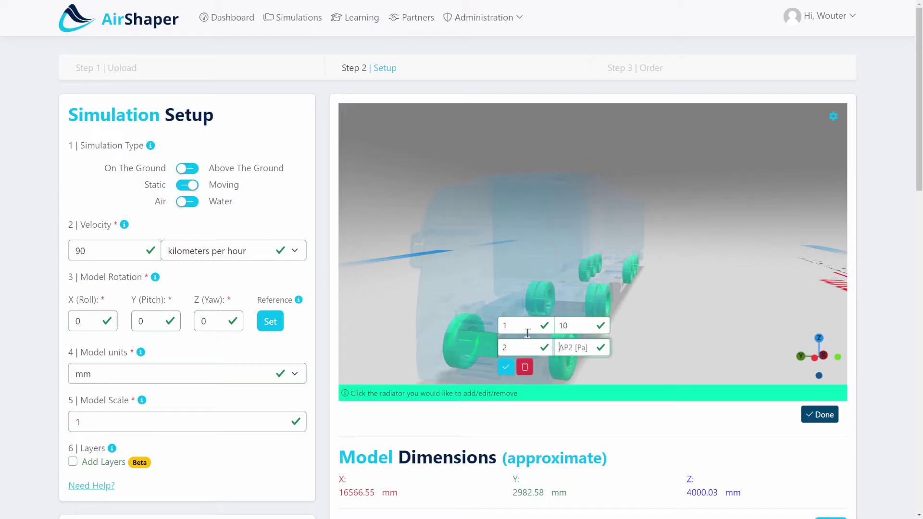
pyautogui.click(506, 369)
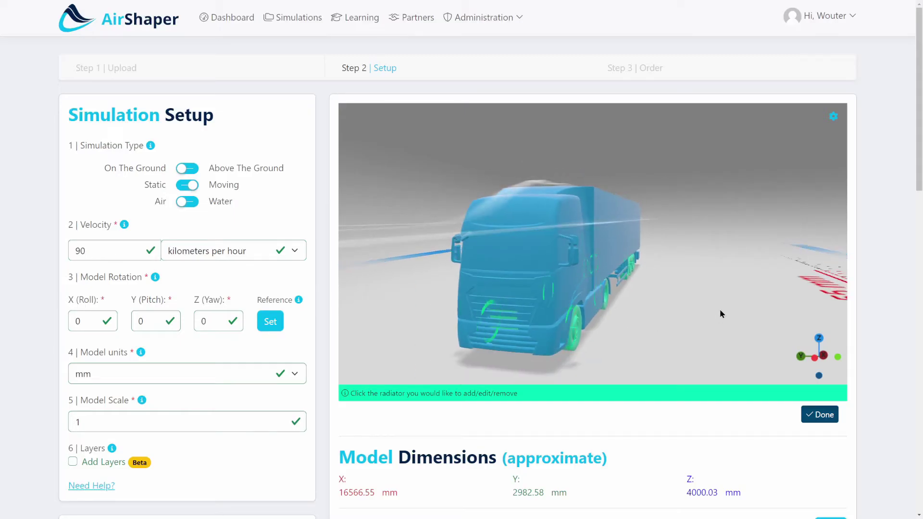
pyautogui.moveTo(733, 301); pyautogui.dragTo(769, 393)
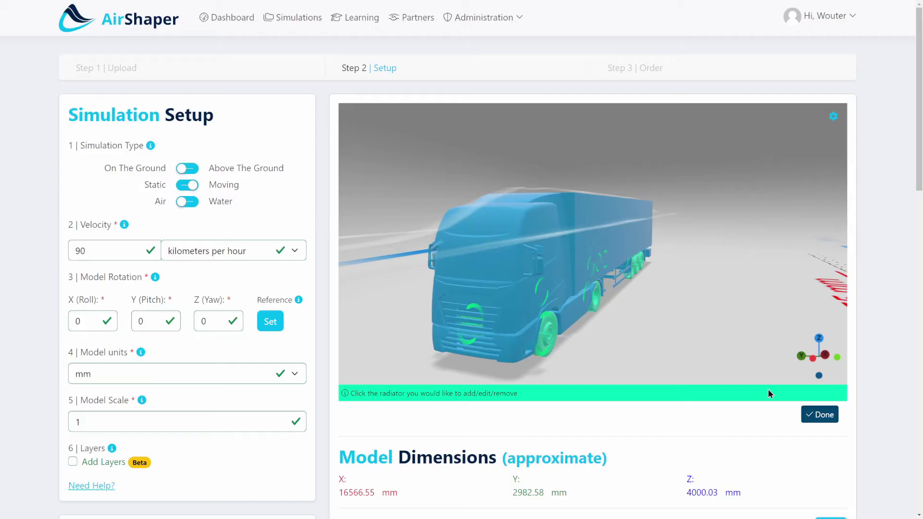
pyautogui.click(820, 415)
# - Proceed to the Step 3 Order page showing Basic accuracy at 50.00 €
pyautogui.scroll(-1, 863, 391)
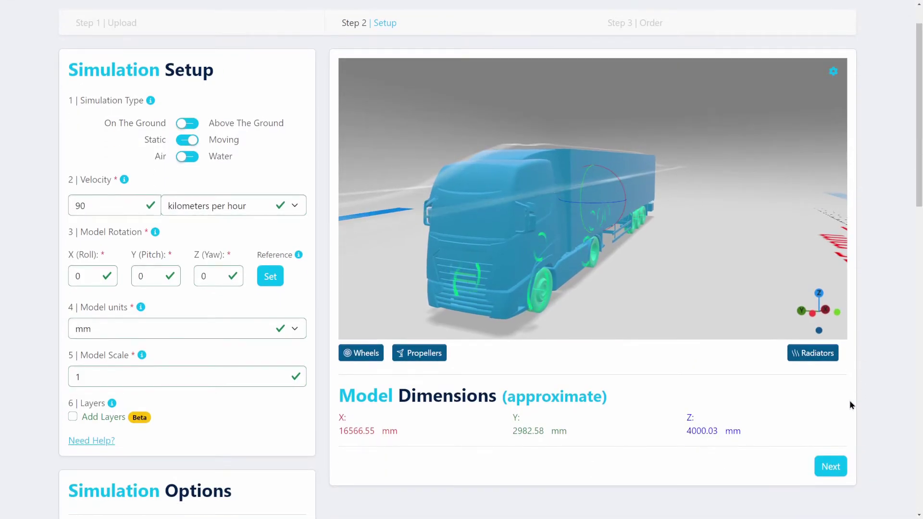
pyautogui.click(831, 467)
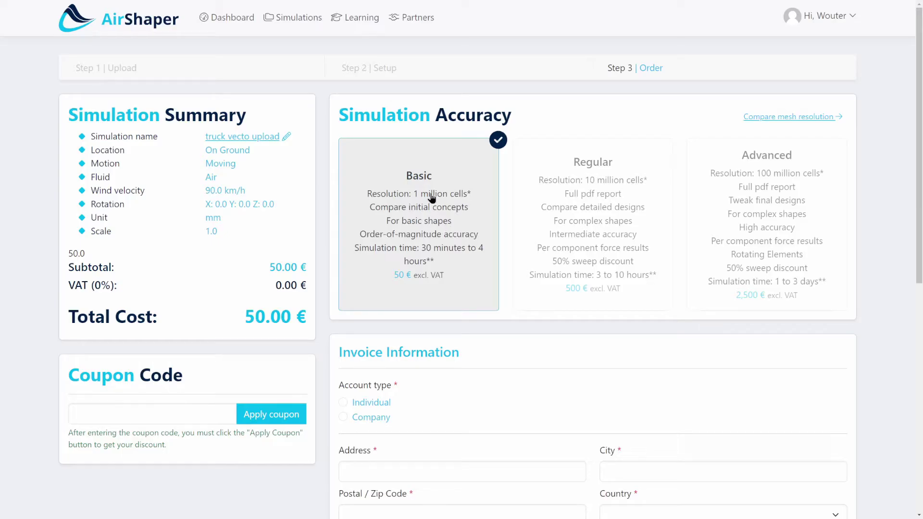
# - Compare the total prices of the Regular and Advanced accuracy levels
pyautogui.click(564, 186)
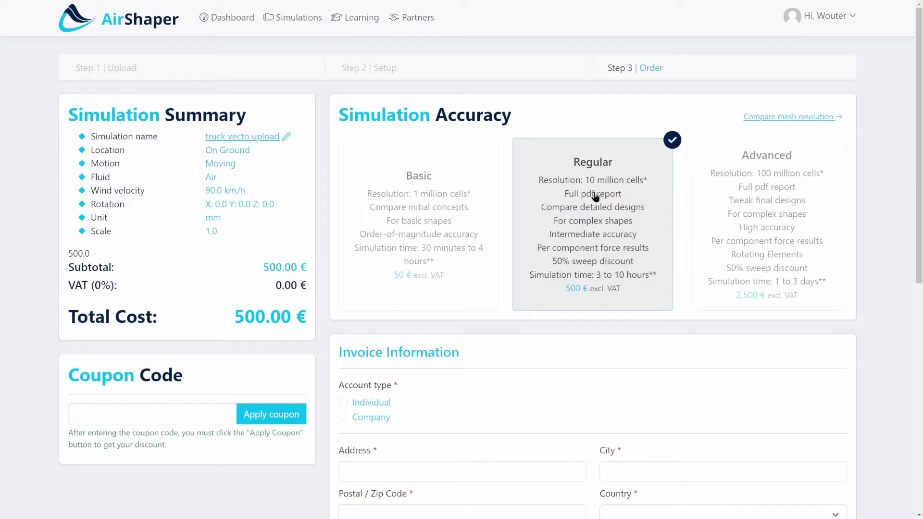
pyautogui.click(765, 211)
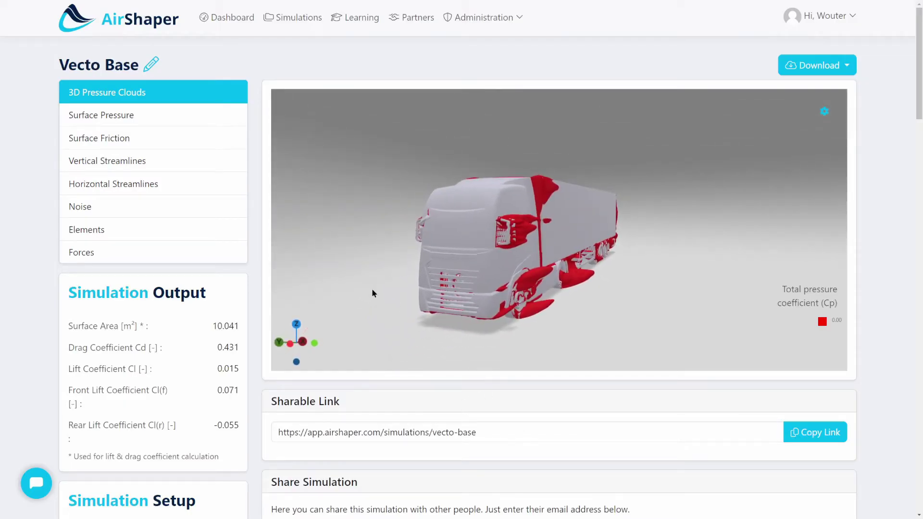
# - Orbit and zoom the pressure clouds around the truck's front, cab and trailer side
pyautogui.moveTo(528, 215); pyautogui.dragTo(738, 356)
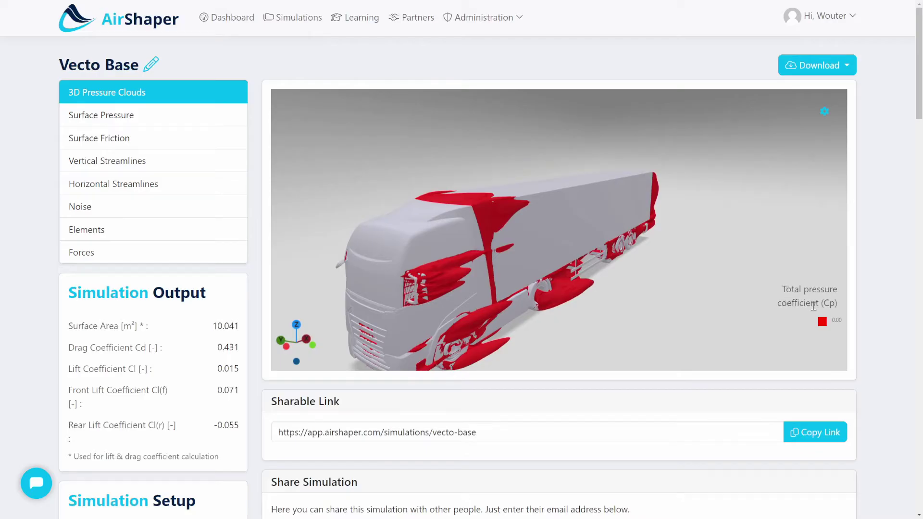
pyautogui.scroll(5, 572, 267)
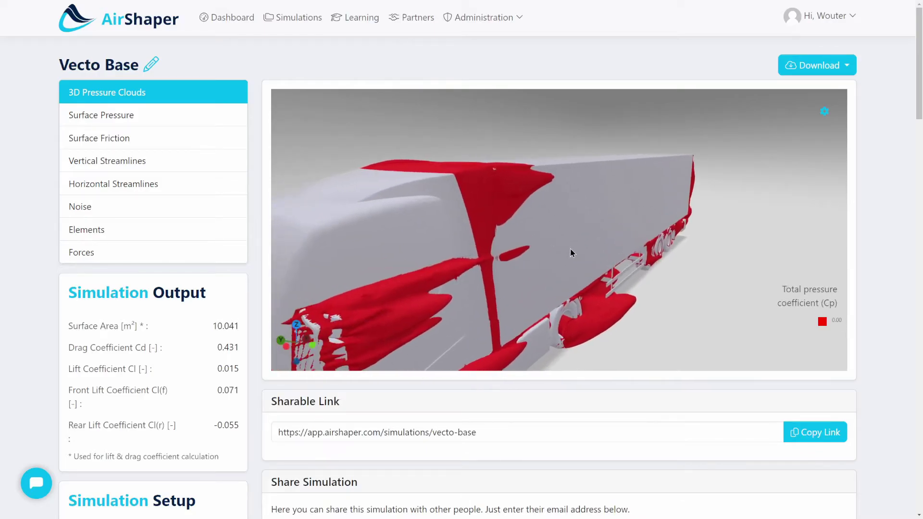
pyautogui.scroll(-3, 572, 239)
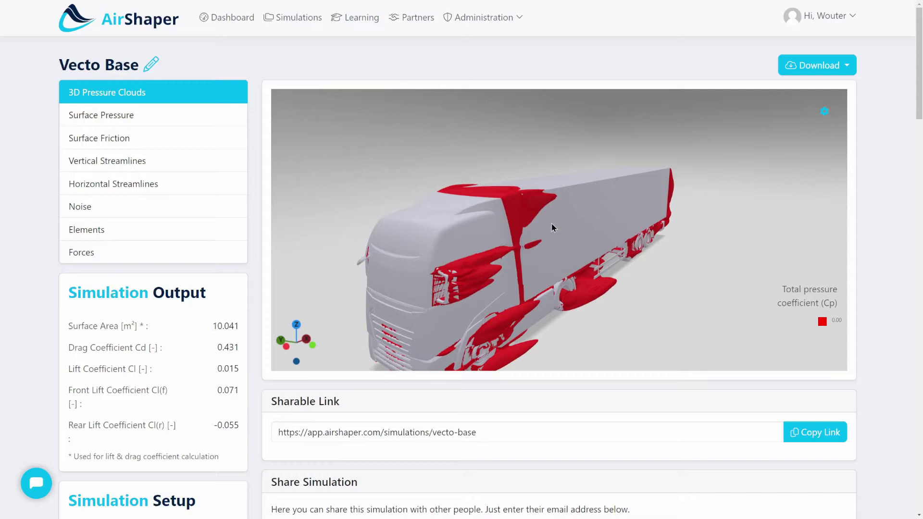
pyautogui.scroll(-2, 553, 227)
pyautogui.moveTo(524, 247); pyautogui.dragTo(560, 292)
pyautogui.scroll(5, 557, 283)
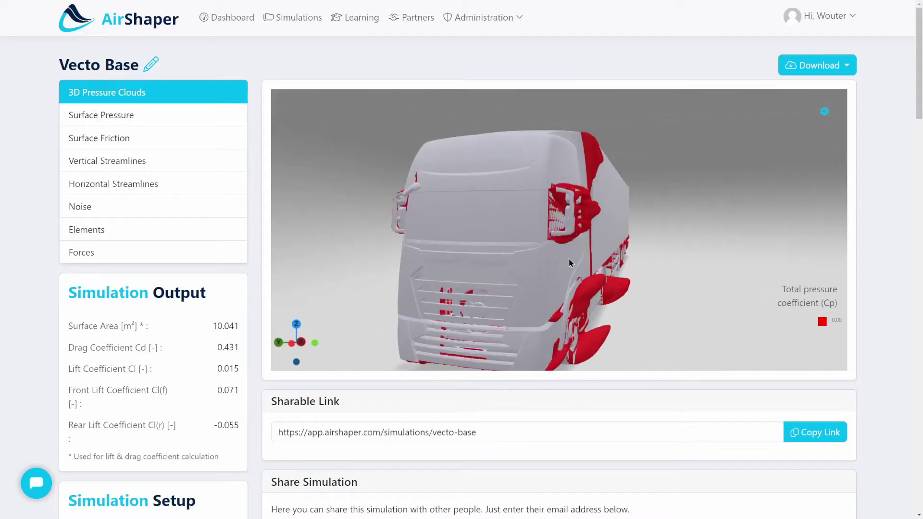
pyautogui.moveTo(556, 268); pyautogui.dragTo(625, 214)
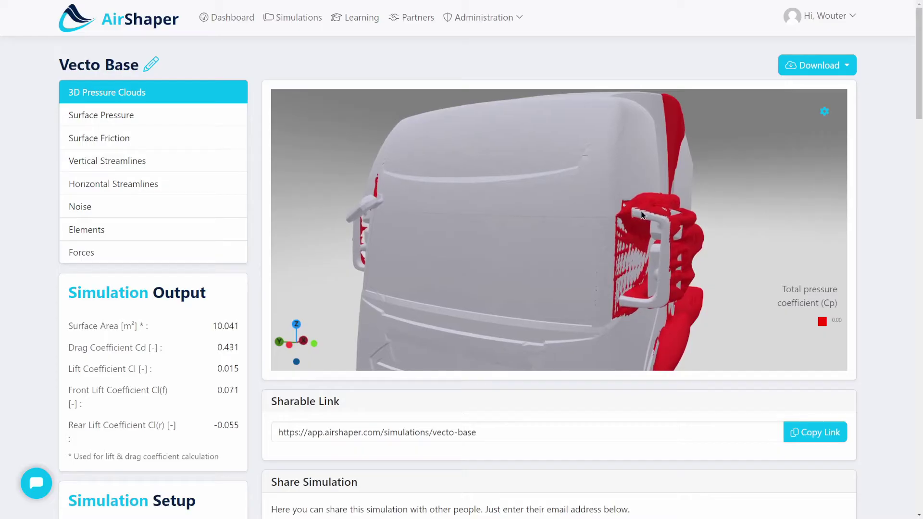
pyautogui.moveTo(648, 322); pyautogui.dragTo(465, 243)
pyautogui.scroll(-5, 465, 243)
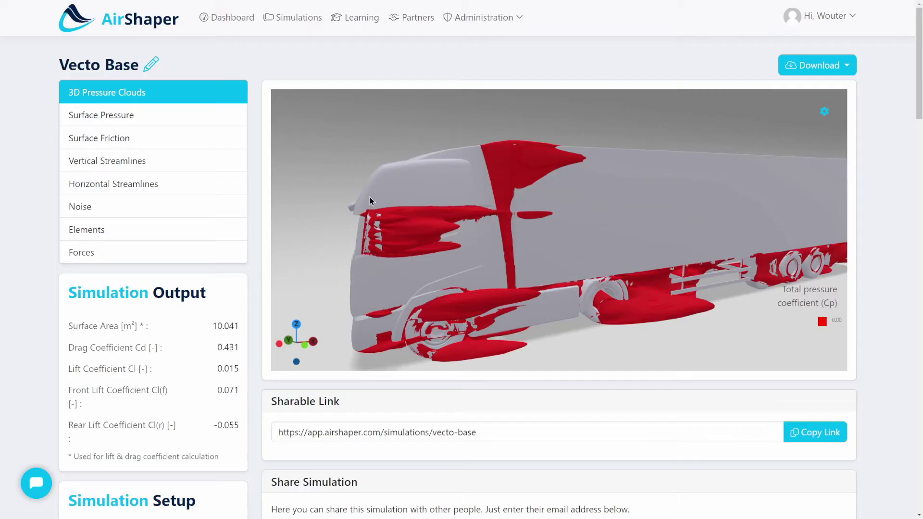
# - Examine the clouds at the front wheel and grille, then switch to the Surface Pressure map
pyautogui.moveTo(419, 228); pyautogui.dragTo(480, 236)
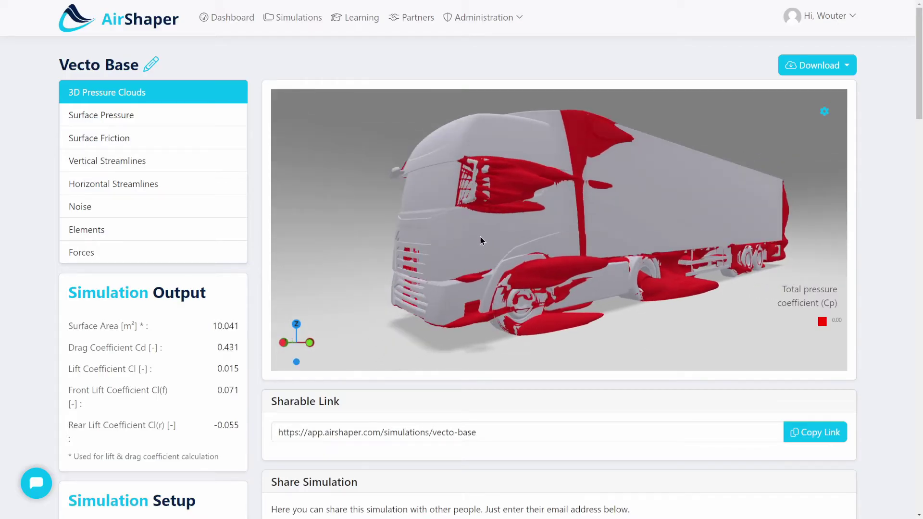
pyautogui.scroll(3, 545, 270)
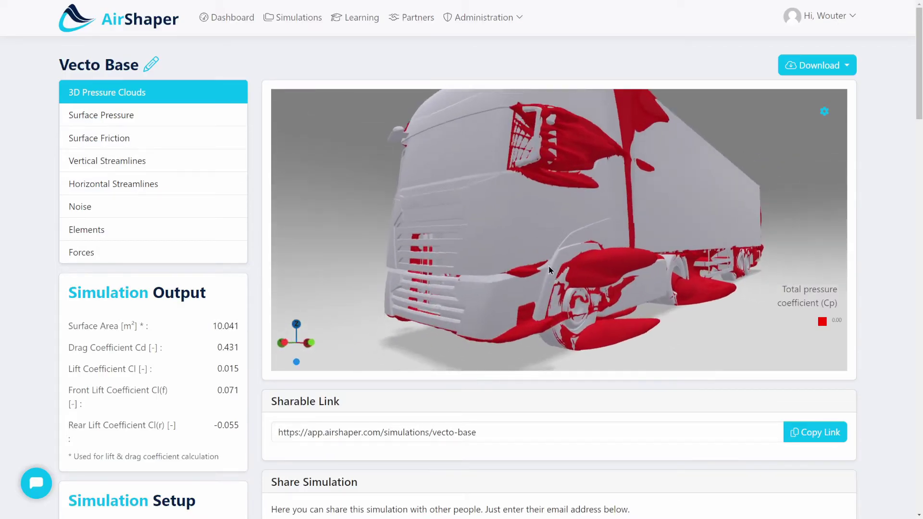
pyautogui.scroll(5, 498, 266)
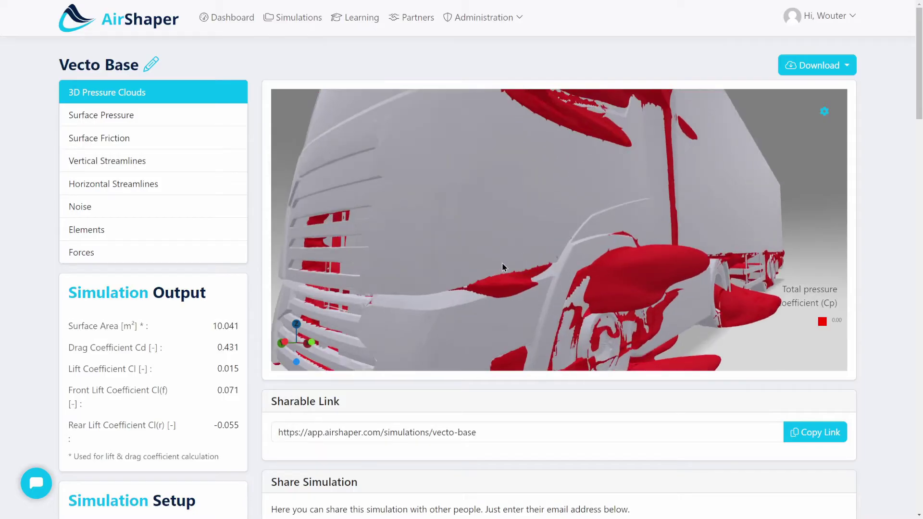
pyautogui.moveTo(503, 246); pyautogui.dragTo(405, 272)
pyautogui.scroll(-5, 405, 272)
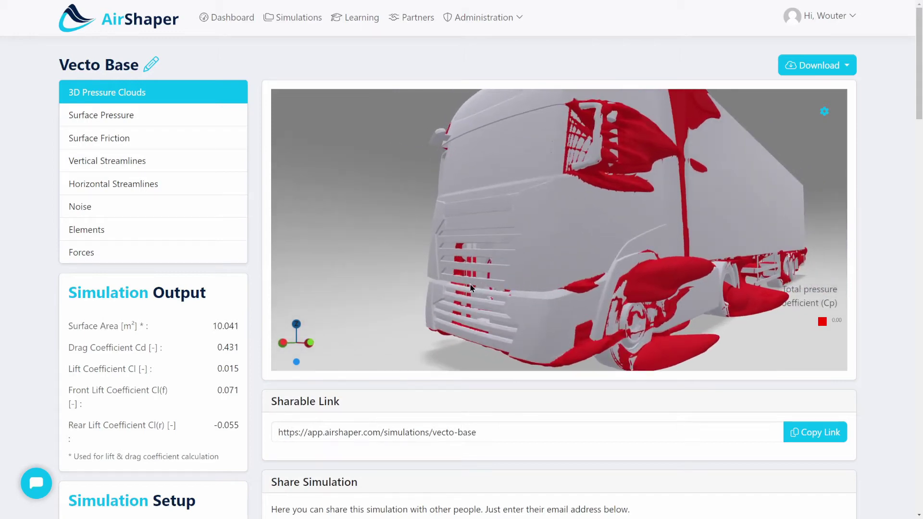
pyautogui.moveTo(471, 287); pyautogui.dragTo(416, 230)
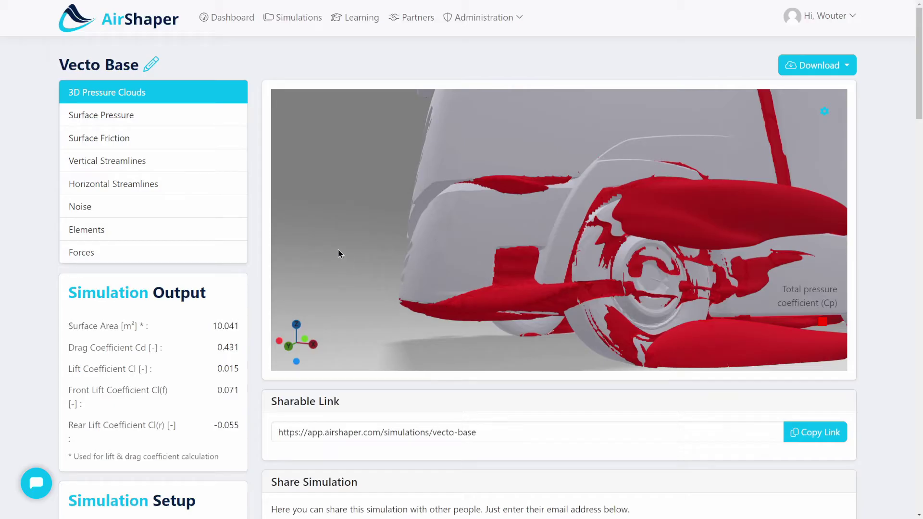
pyautogui.moveTo(431, 312); pyautogui.dragTo(342, 247)
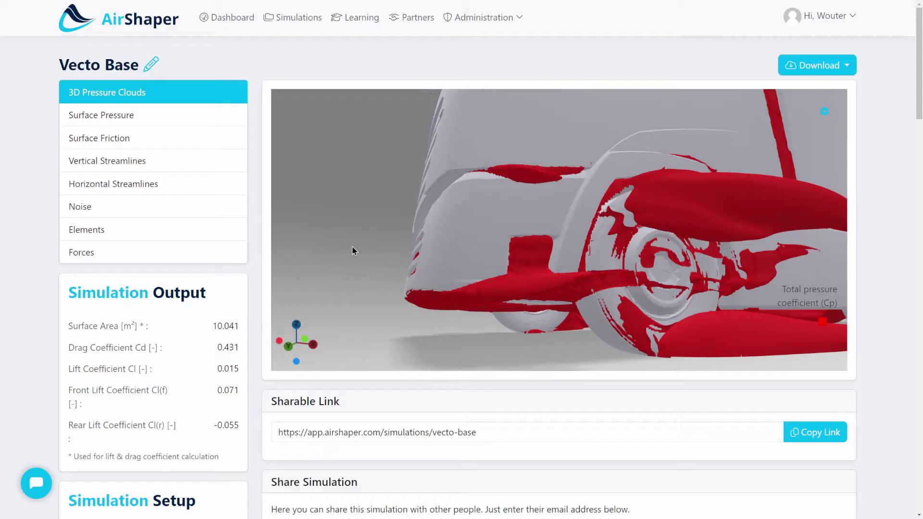
pyautogui.click(98, 115)
pyautogui.moveTo(394, 199); pyautogui.dragTo(549, 276)
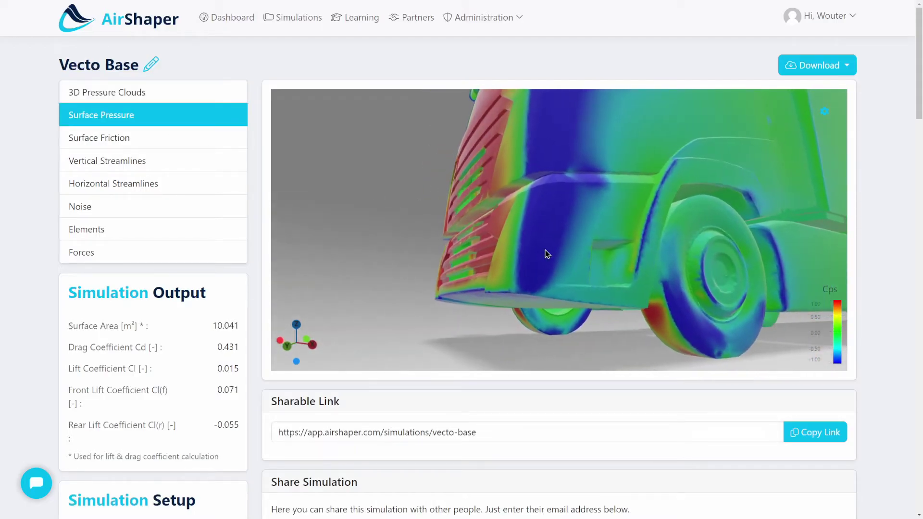
# - Switch back to 3D Pressure Clouds and view them from under the truck and above the cab
pyautogui.click(128, 93)
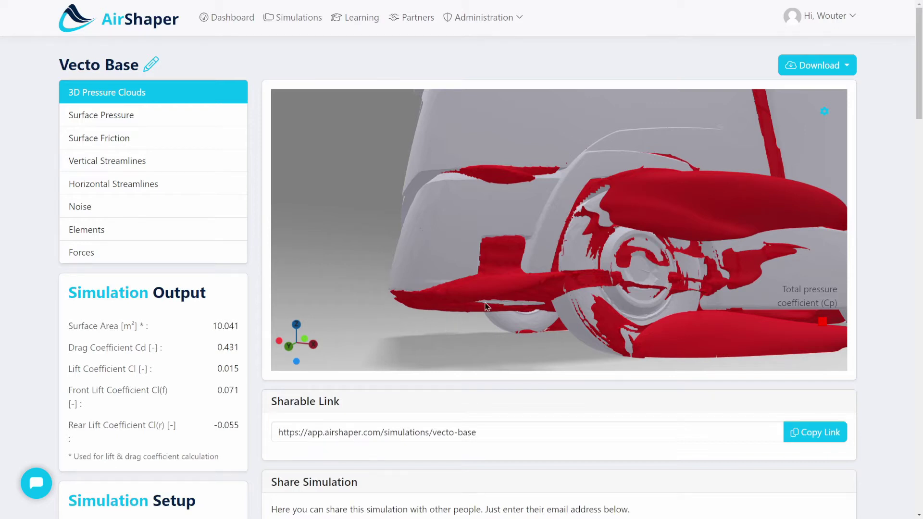
pyautogui.moveTo(512, 298); pyautogui.dragTo(525, 213)
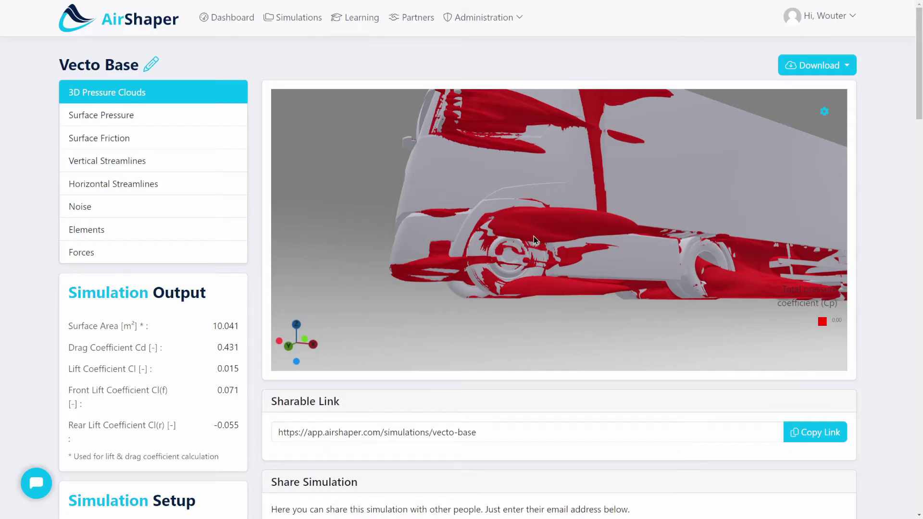
pyautogui.moveTo(487, 250); pyautogui.dragTo(544, 283)
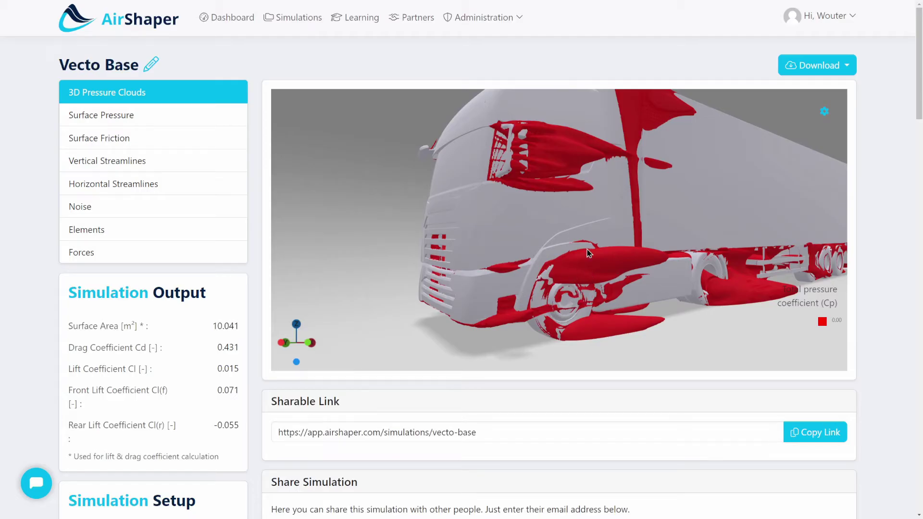
pyautogui.moveTo(567, 262)
pyautogui.mouseDown()
pyautogui.moveTo(624, 258)
pyautogui.moveTo(598, 238)
pyautogui.moveTo(573, 278)
pyautogui.mouseUp()
pyautogui.scroll(3, 577, 269)
pyautogui.scroll(-3, 582, 259)
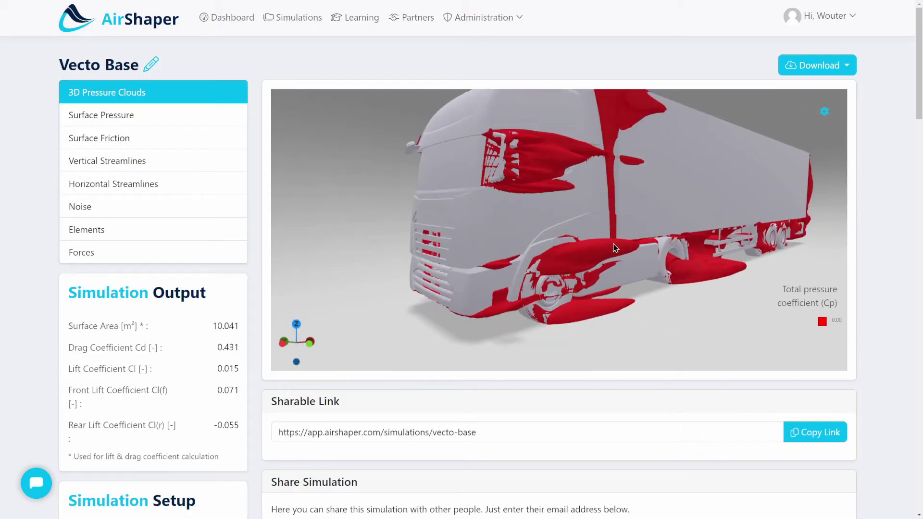
pyautogui.scroll(2, 593, 244)
pyautogui.moveTo(593, 245); pyautogui.dragTo(439, 265)
pyautogui.scroll(-3, 498, 285)
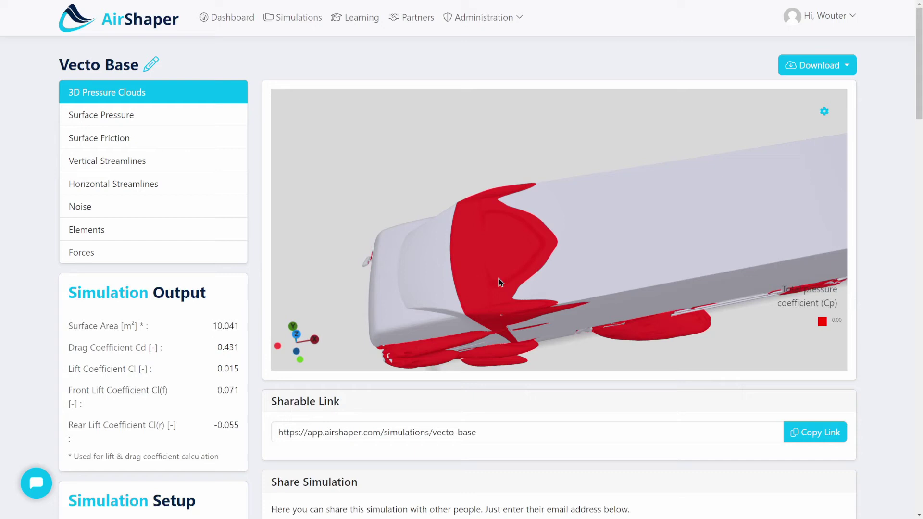
pyautogui.scroll(3, 493, 274)
pyautogui.moveTo(500, 265); pyautogui.dragTo(467, 172)
# - Show Surface Pressure and look down on the cab and the cab–trailer gap
pyautogui.click(162, 116)
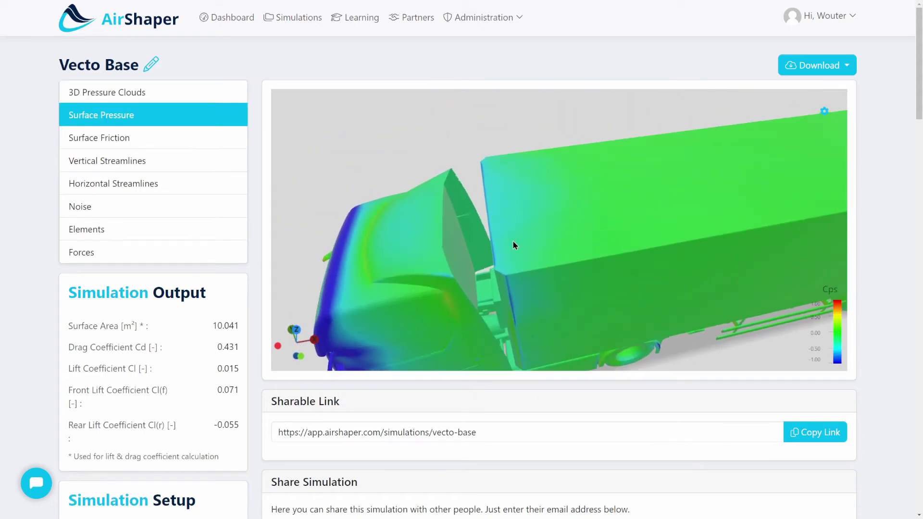
pyautogui.moveTo(552, 206); pyautogui.dragTo(448, 114)
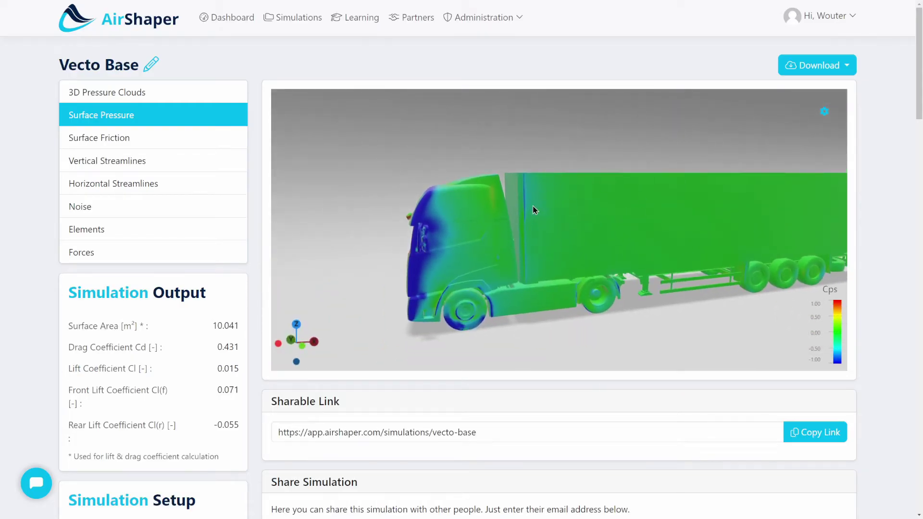
pyautogui.scroll(3, 490, 225)
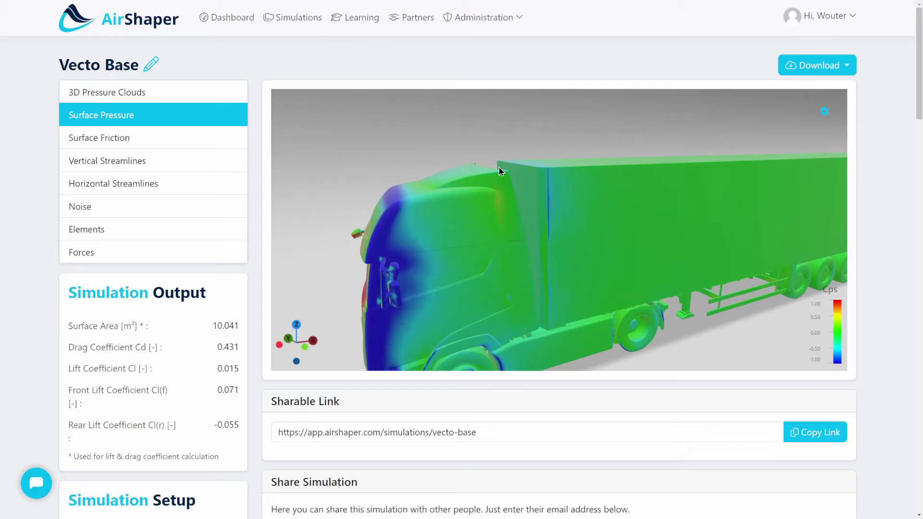
pyautogui.moveTo(500, 171); pyautogui.dragTo(486, 234)
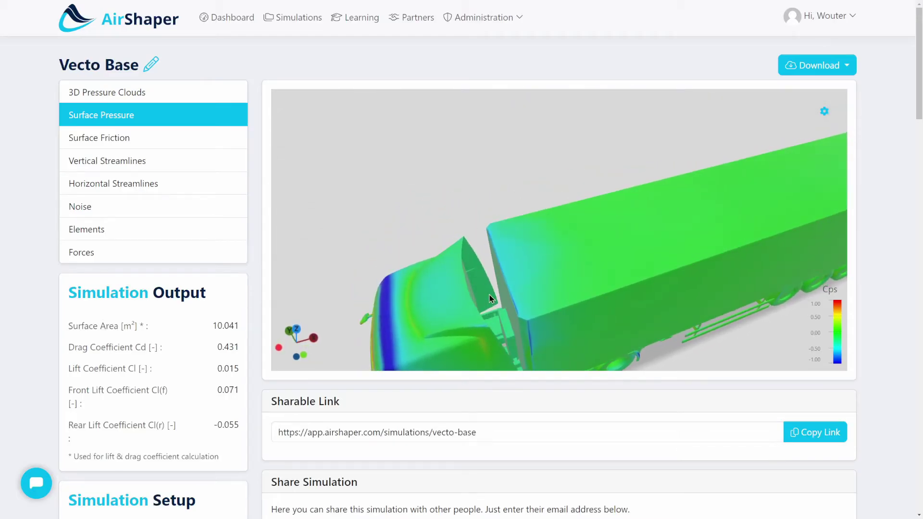
pyautogui.moveTo(490, 298); pyautogui.dragTo(471, 244)
# - Bring back the 3D Pressure Clouds and view them from the underside and the cab side
pyautogui.click(147, 96)
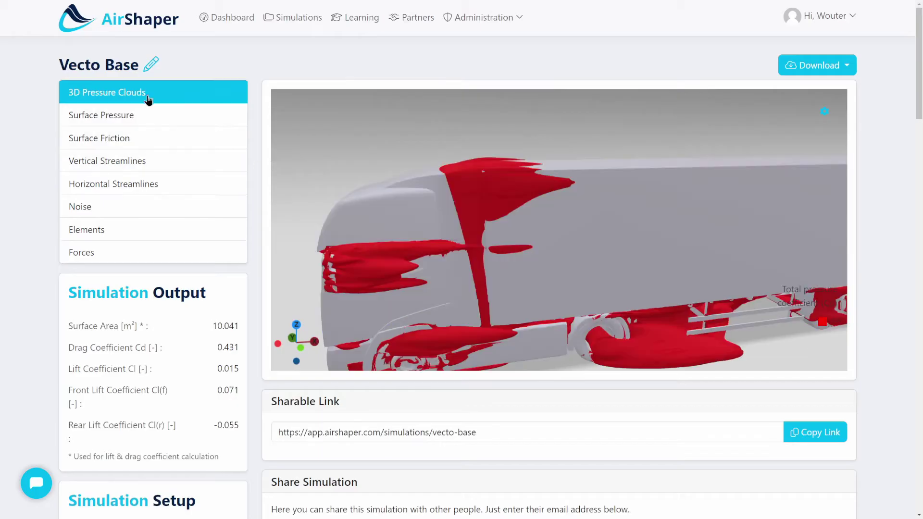
pyautogui.moveTo(595, 247); pyautogui.dragTo(673, 265)
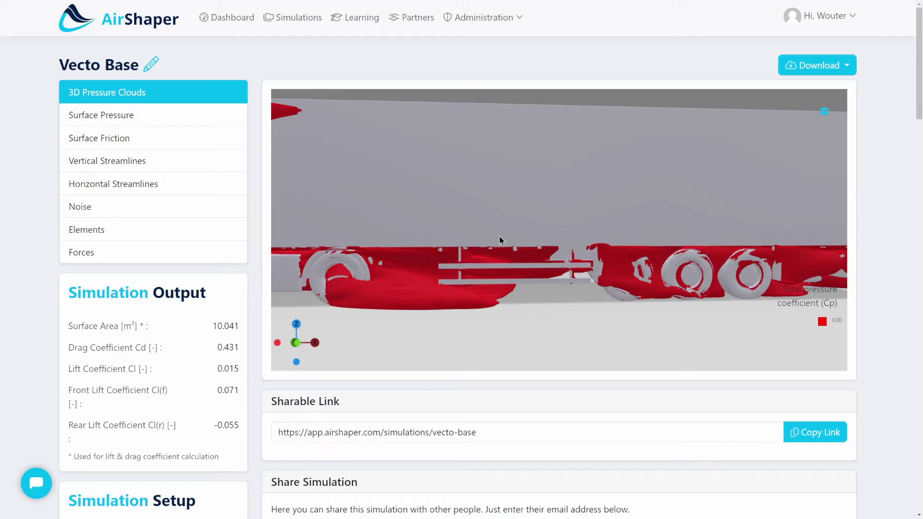
pyautogui.moveTo(464, 245)
pyautogui.mouseDown()
pyautogui.moveTo(599, 222)
pyautogui.moveTo(596, 264)
pyautogui.moveTo(565, 255)
pyautogui.moveTo(553, 263)
pyautogui.moveTo(606, 237)
pyautogui.moveTo(567, 258)
pyautogui.moveTo(481, 251)
pyautogui.mouseUp()
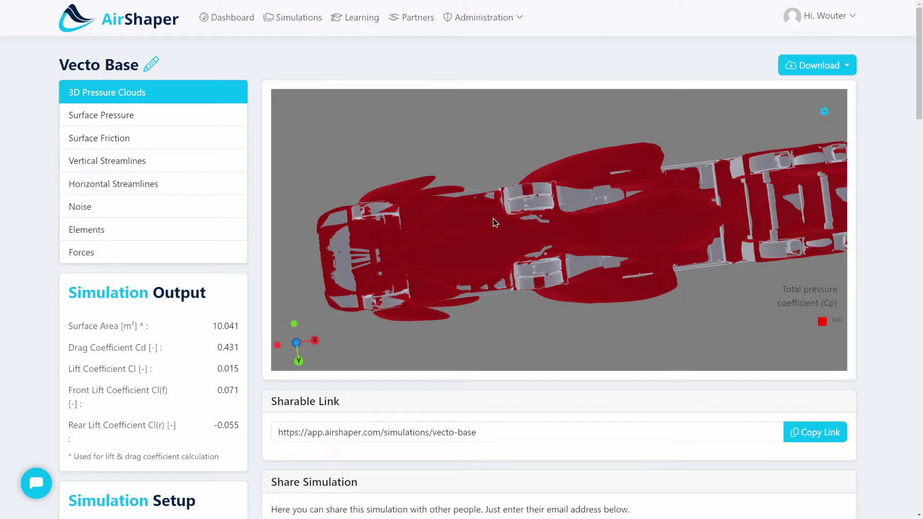
pyautogui.moveTo(426, 257); pyautogui.dragTo(443, 222)
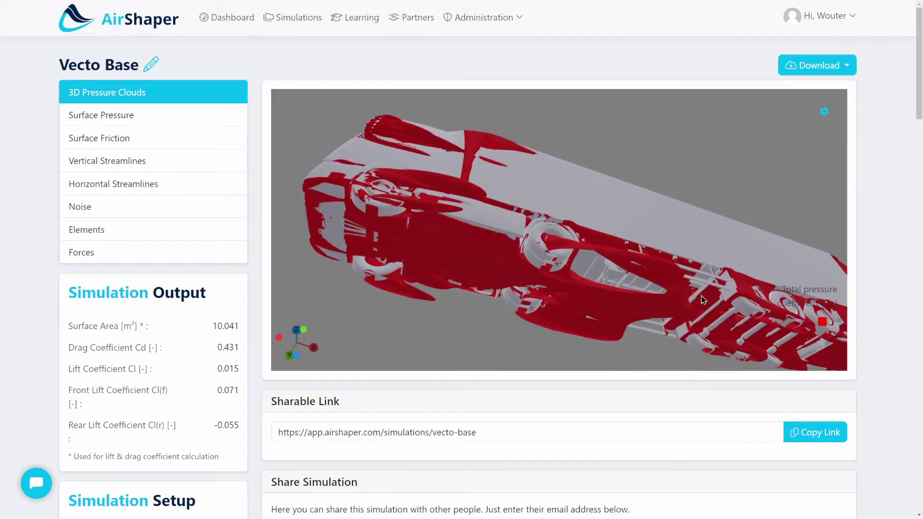
pyautogui.moveTo(703, 300); pyautogui.dragTo(385, 339)
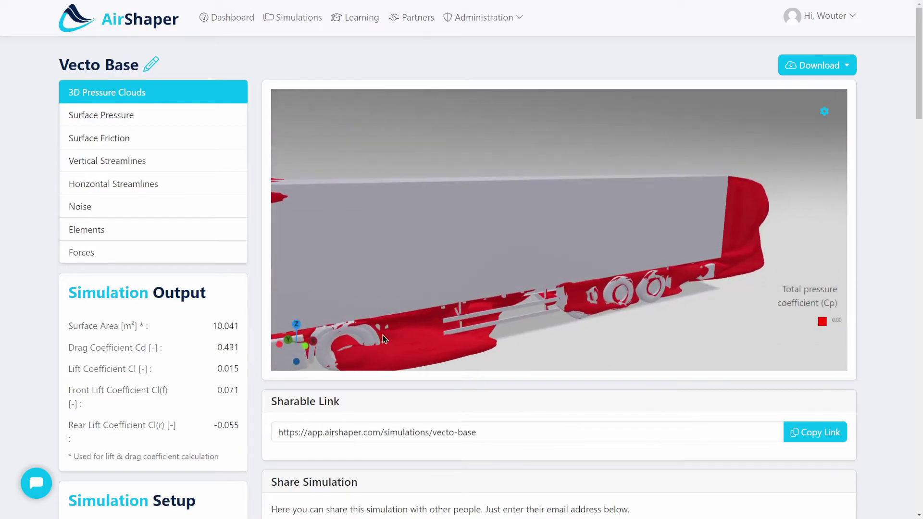
# - Orbit along the trailer to inspect its pressure clouds from side and elevated angles
pyautogui.moveTo(611, 294); pyautogui.dragTo(540, 266)
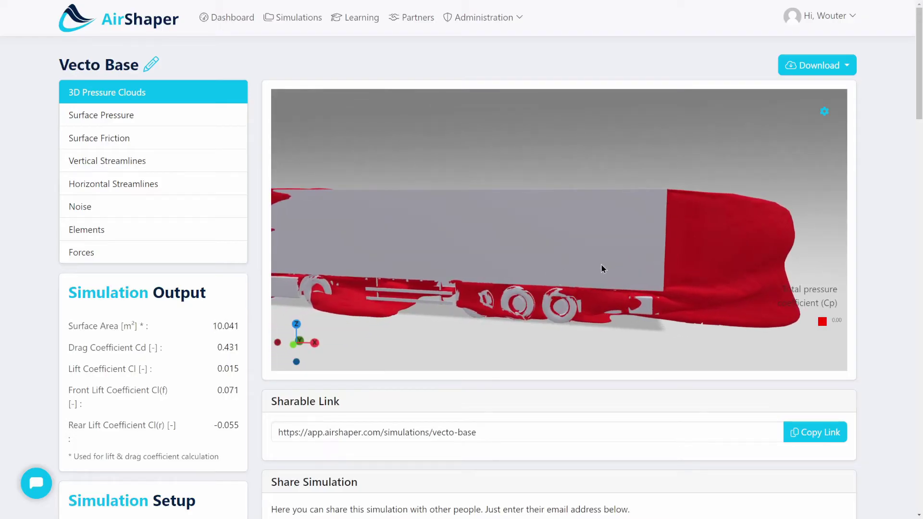
pyautogui.moveTo(602, 269); pyautogui.dragTo(529, 261)
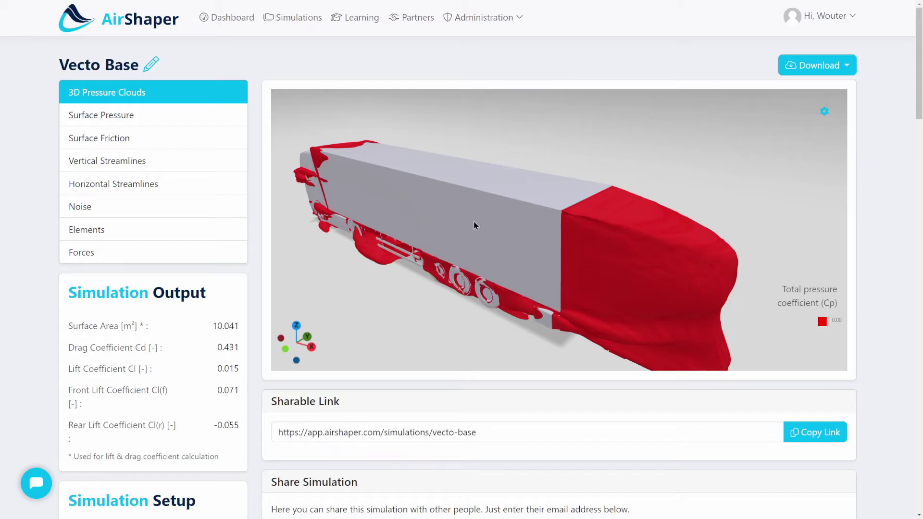
pyautogui.moveTo(474, 225); pyautogui.dragTo(491, 226)
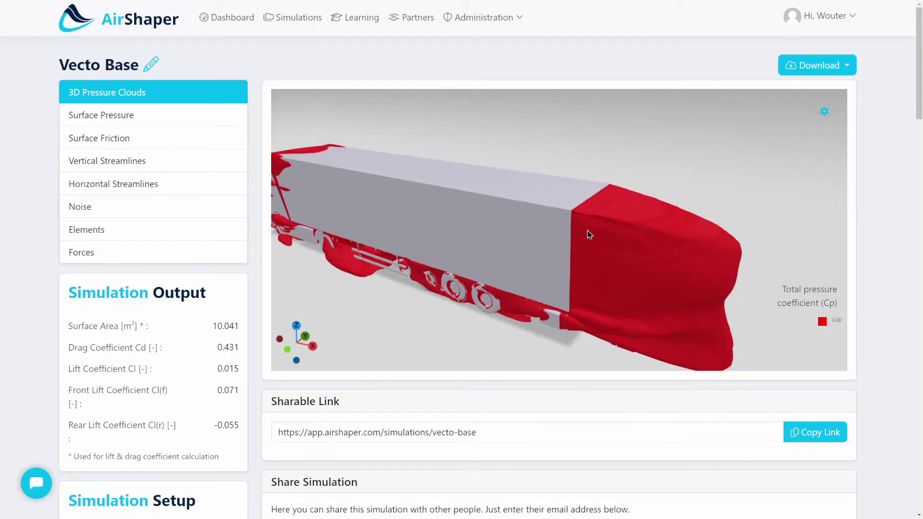
pyautogui.moveTo(589, 234); pyautogui.dragTo(620, 186)
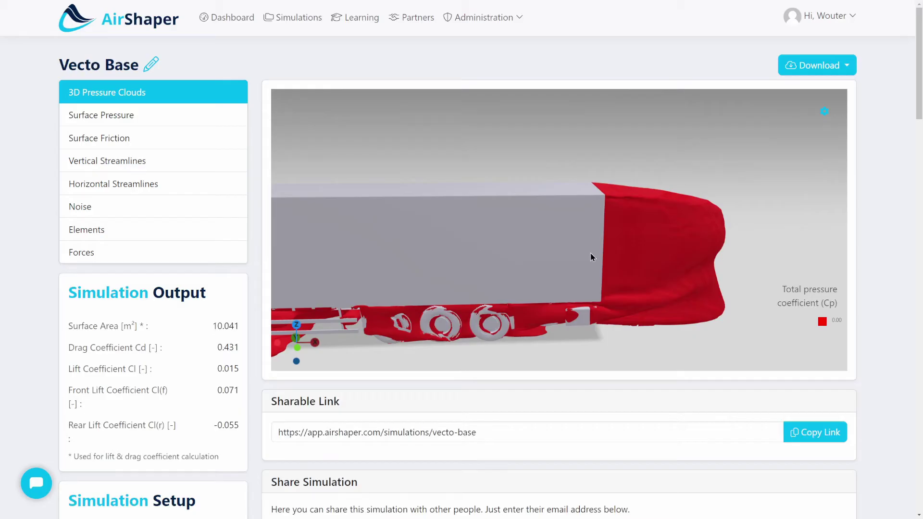
pyautogui.moveTo(606, 216); pyautogui.dragTo(593, 216)
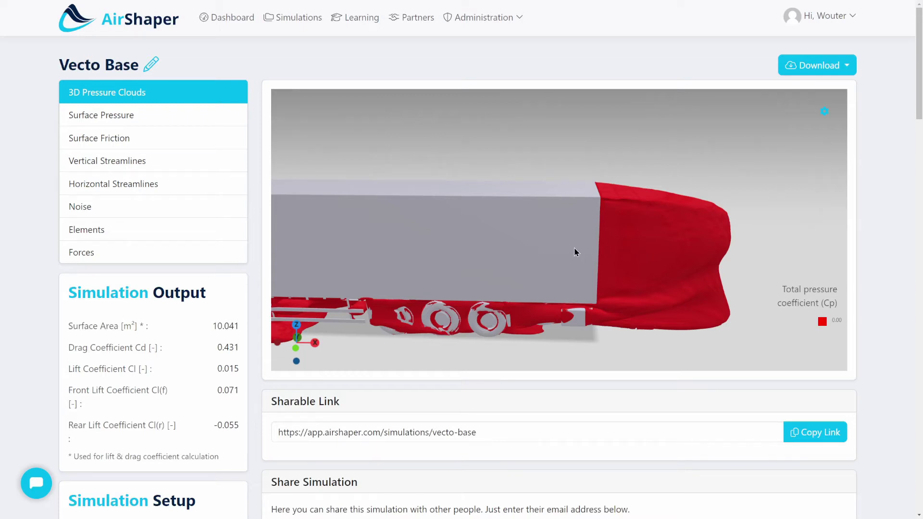
pyautogui.moveTo(576, 252); pyautogui.dragTo(608, 252)
# - Show the surface pressure map and orbit to the truck's right side and trailer
pyautogui.click(109, 120)
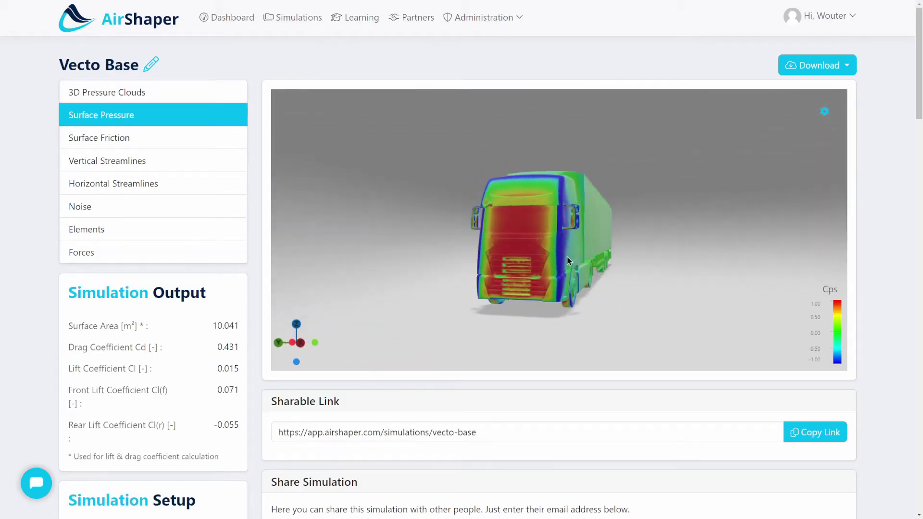
pyautogui.scroll(5, 575, 264)
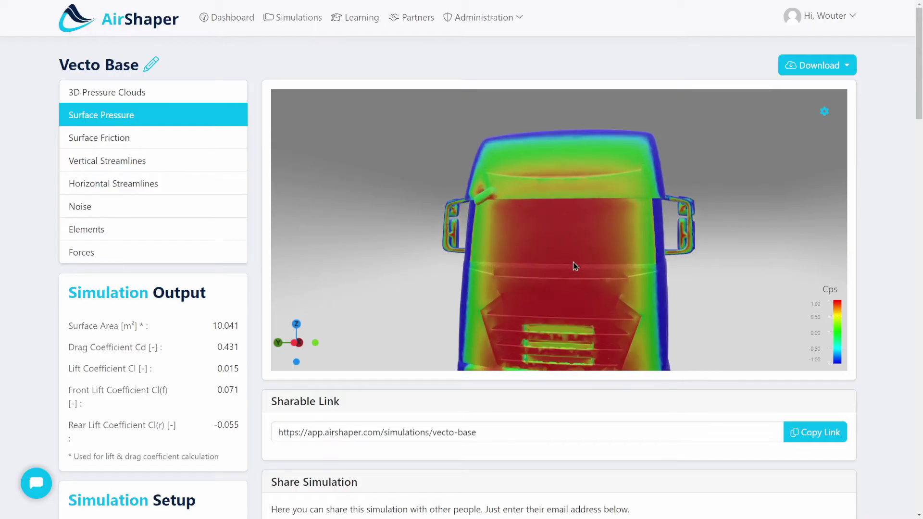
pyautogui.scroll(-5, 580, 226)
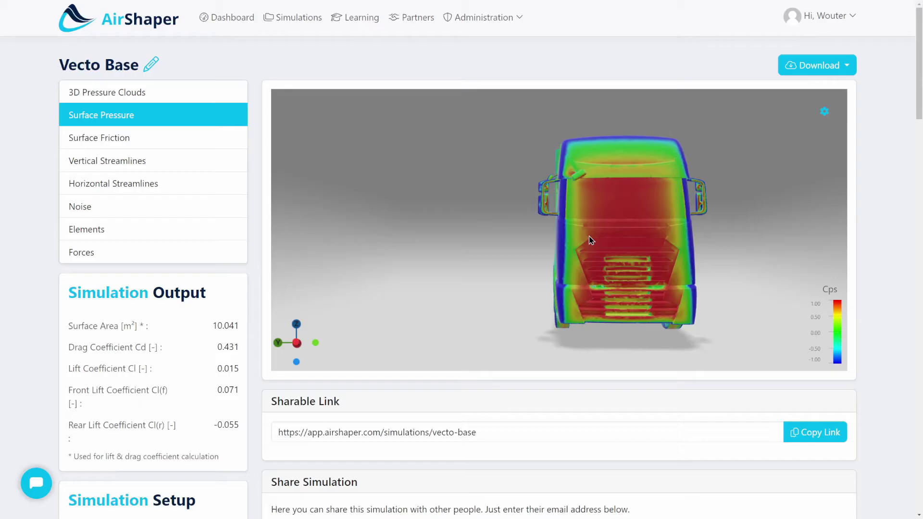
pyautogui.moveTo(642, 218); pyautogui.dragTo(572, 244, button='right')
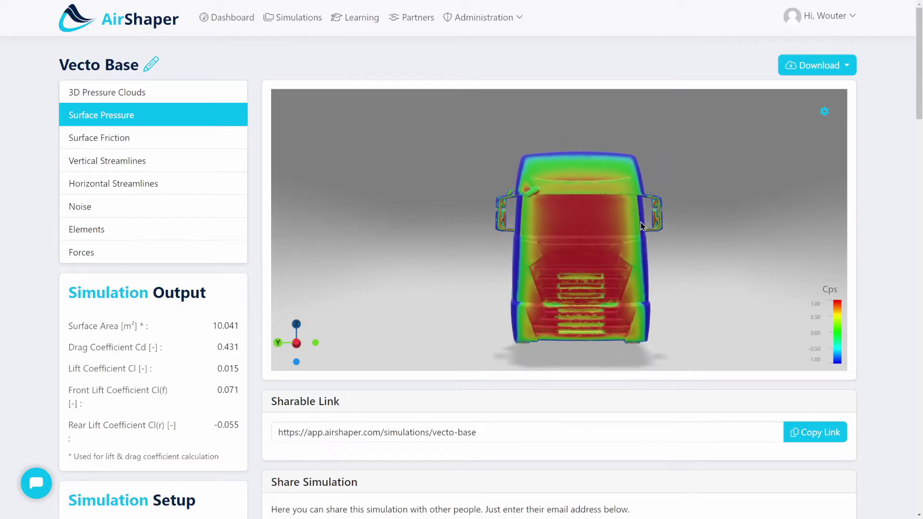
pyautogui.moveTo(604, 252); pyautogui.dragTo(547, 247)
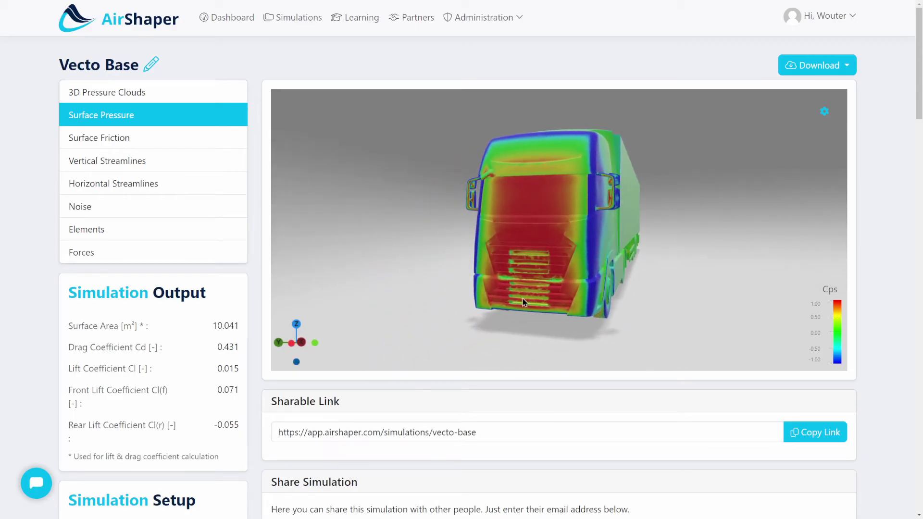
pyautogui.moveTo(522, 284); pyautogui.dragTo(400, 284)
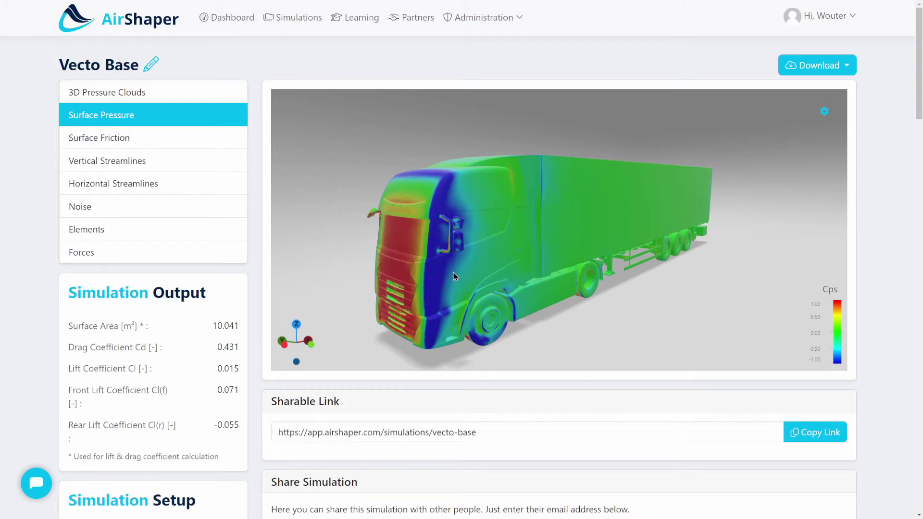
pyautogui.scroll(5, 454, 276)
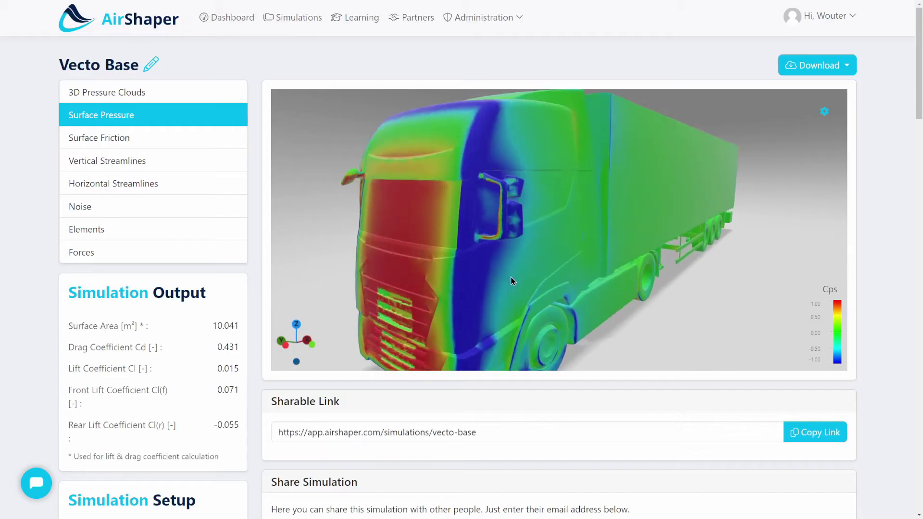
# - Inspect pressure colours on the cab front, trailer rear, underside and front wheel from several angles
pyautogui.moveTo(515, 274); pyautogui.dragTo(533, 193)
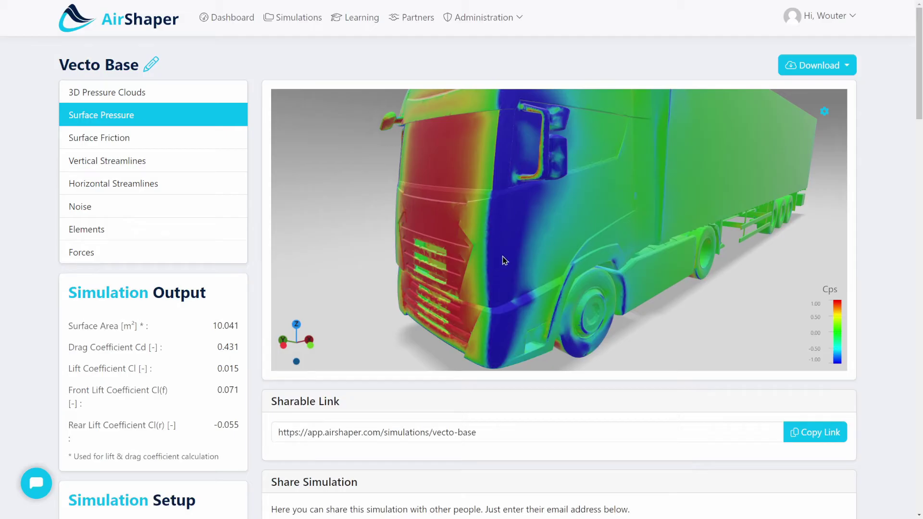
pyautogui.scroll(-5, 516, 247)
pyautogui.moveTo(618, 186); pyautogui.dragTo(602, 152)
pyautogui.moveTo(616, 282); pyautogui.dragTo(573, 215)
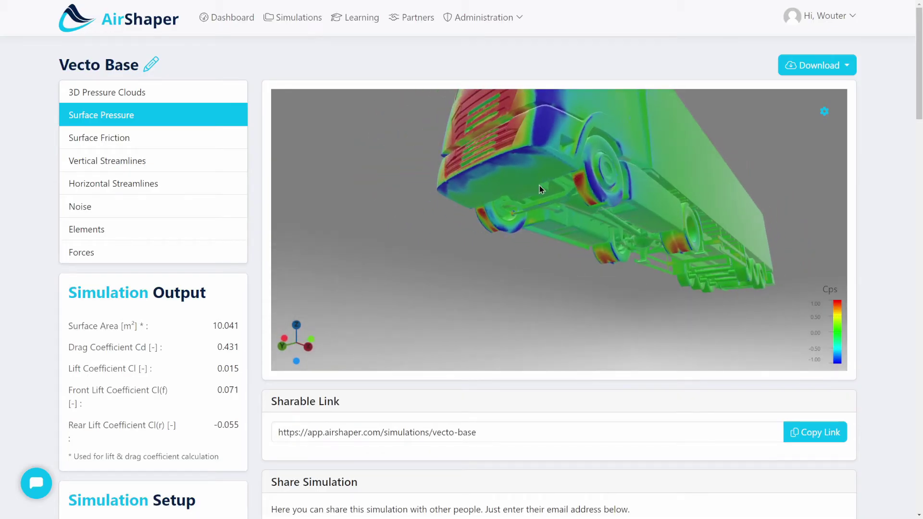
pyautogui.scroll(6, 539, 189)
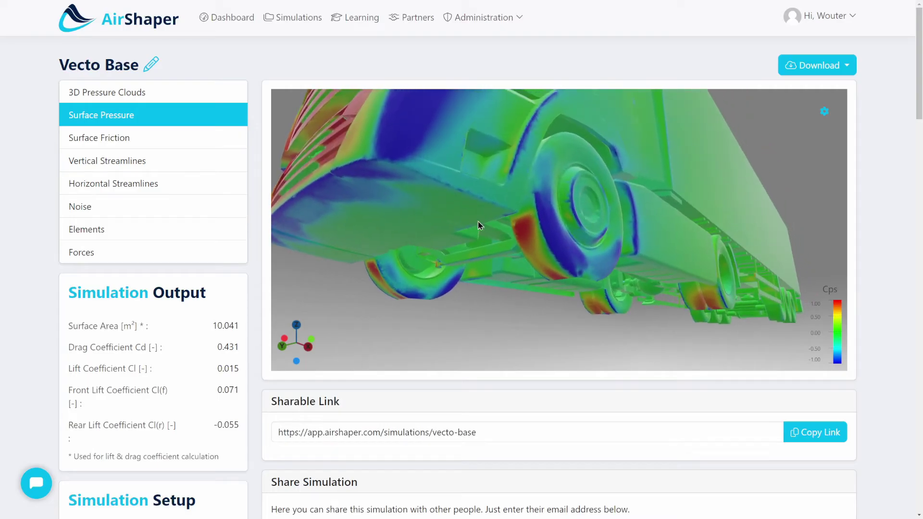
pyautogui.moveTo(497, 210); pyautogui.dragTo(308, 298)
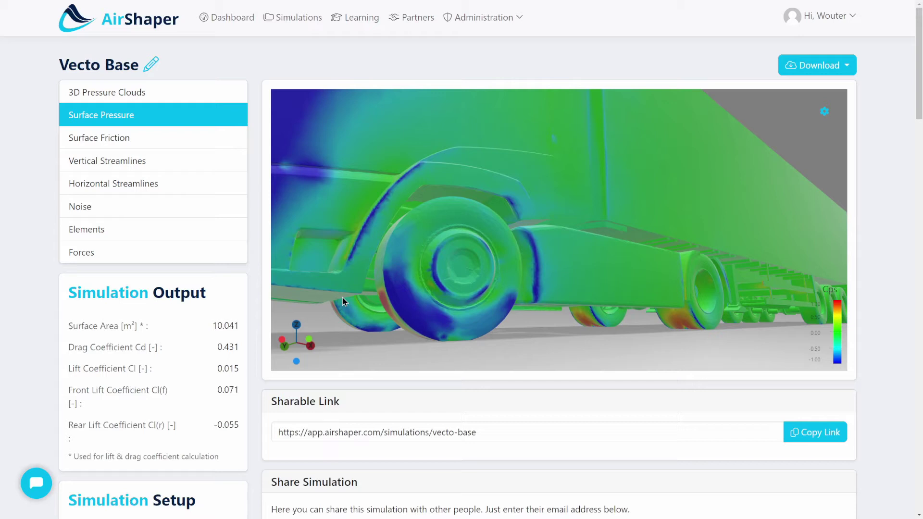
pyautogui.scroll(-8, 590, 292)
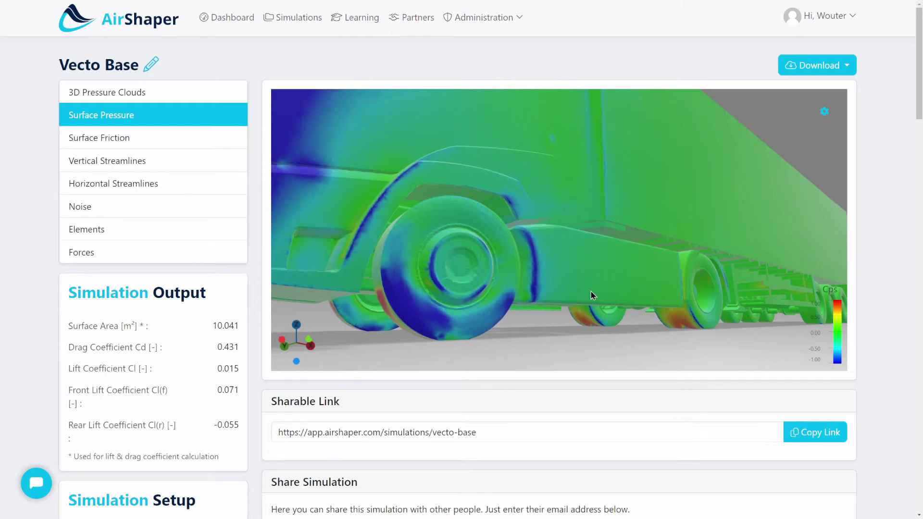
pyautogui.moveTo(583, 239); pyautogui.dragTo(591, 267)
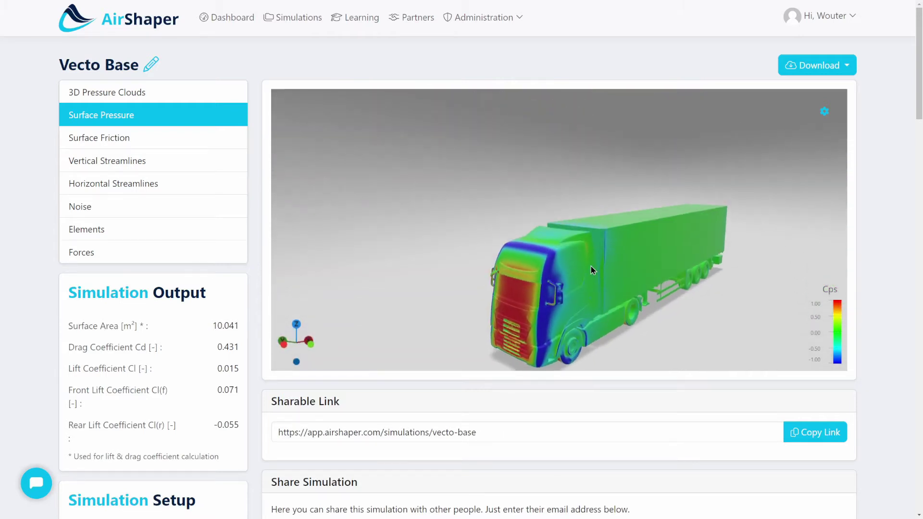
# - Switch to Surface Friction and orbit from the lower cab front to the trailer side
pyautogui.click(99, 139)
pyautogui.scroll(5, 662, 252)
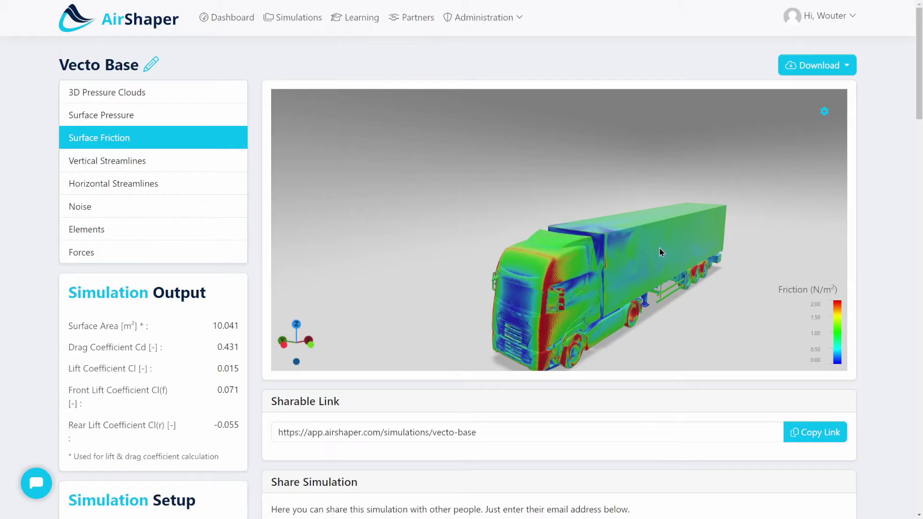
pyautogui.moveTo(570, 259); pyautogui.dragTo(605, 239)
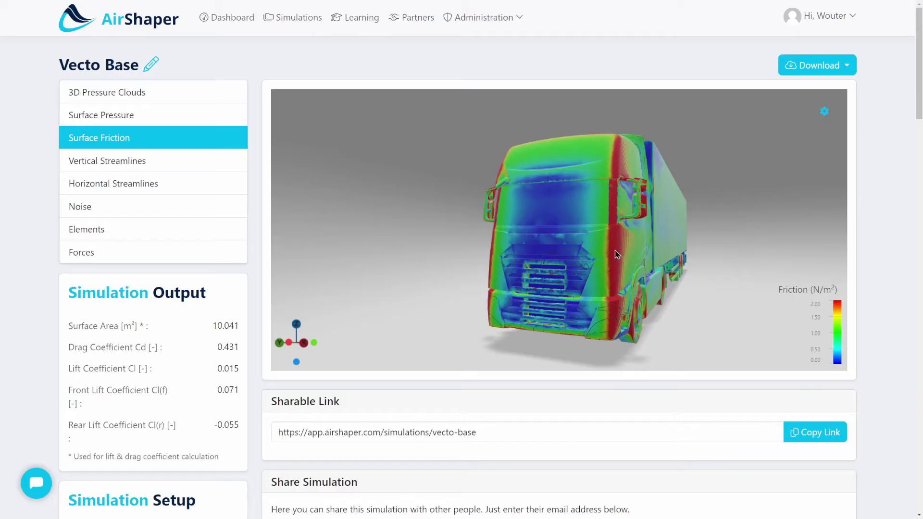
pyautogui.moveTo(609, 246); pyautogui.dragTo(630, 177)
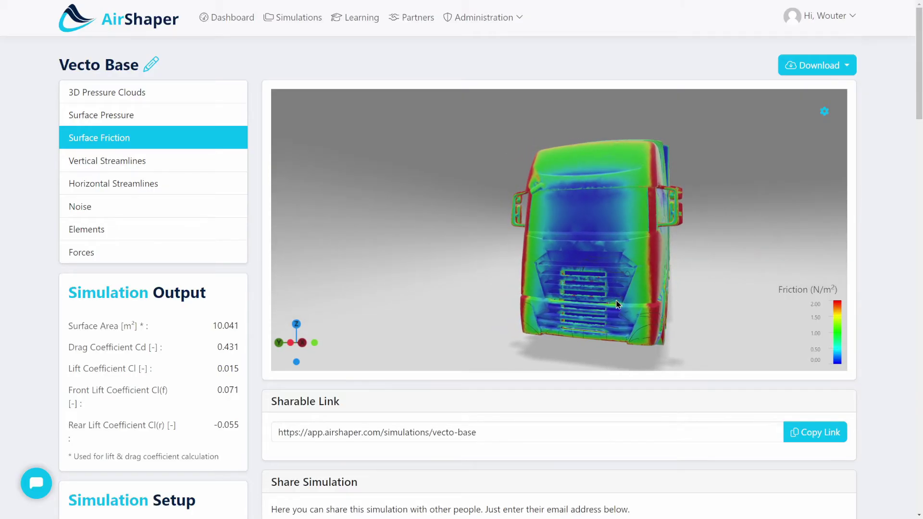
pyautogui.moveTo(596, 217); pyautogui.dragTo(469, 274)
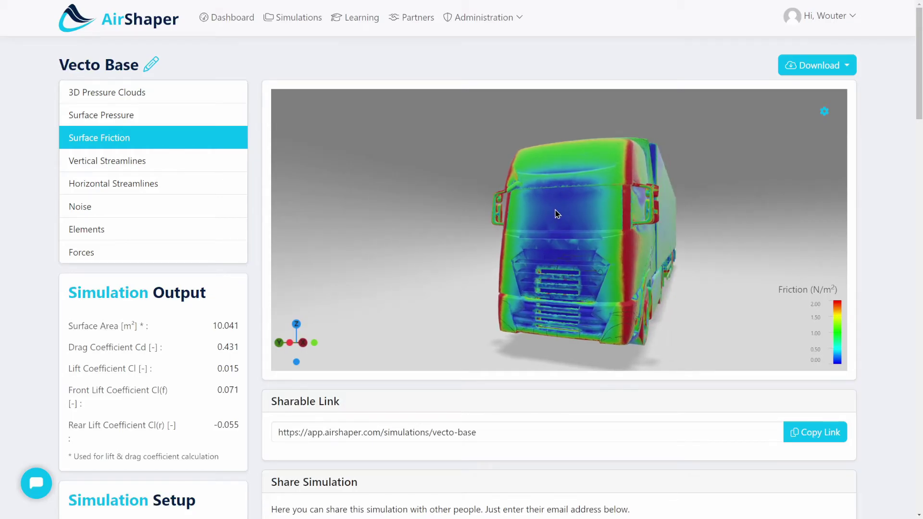
pyautogui.moveTo(598, 246); pyautogui.dragTo(493, 269)
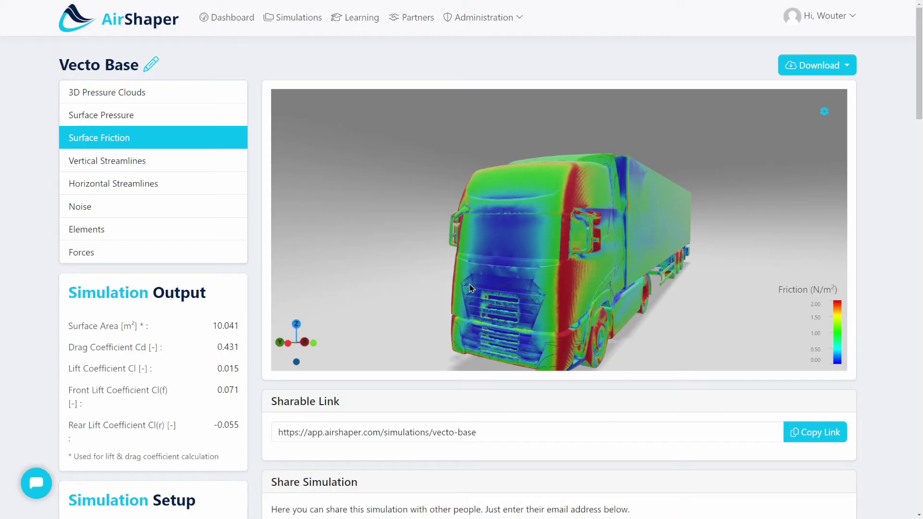
pyautogui.moveTo(545, 283); pyautogui.dragTo(454, 292)
# - Rotate around the cab front, then return to a full side view of the truck
pyautogui.scroll(5, 455, 292)
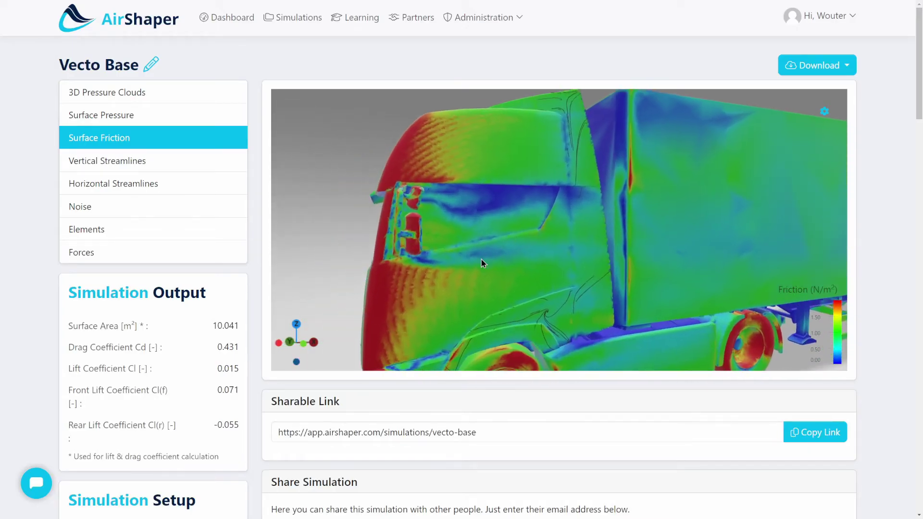
pyautogui.moveTo(441, 243); pyautogui.dragTo(359, 196)
pyautogui.scroll(-2, 423, 214)
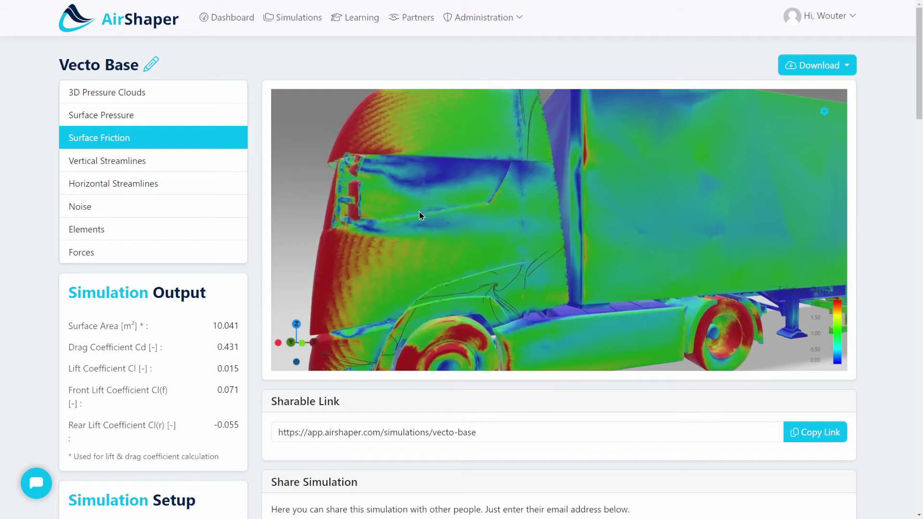
pyautogui.moveTo(420, 214); pyautogui.dragTo(296, 214)
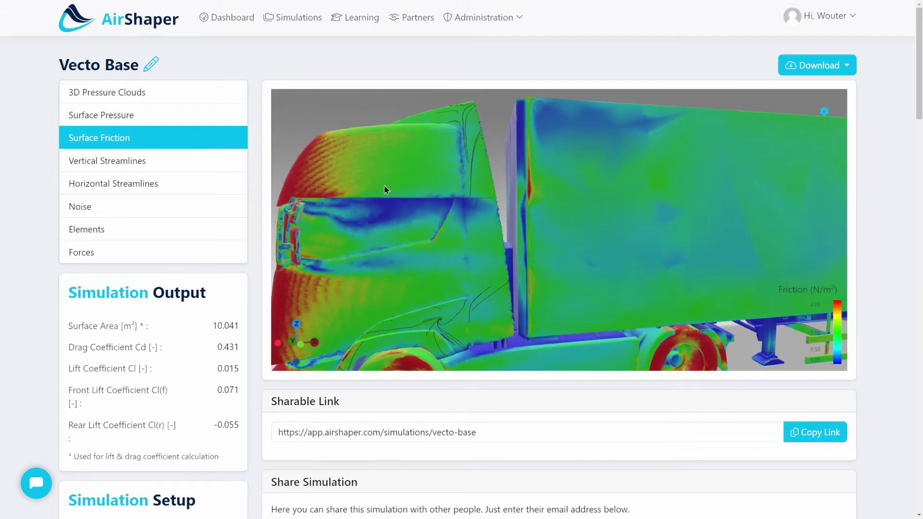
pyautogui.scroll(-2, 322, 214)
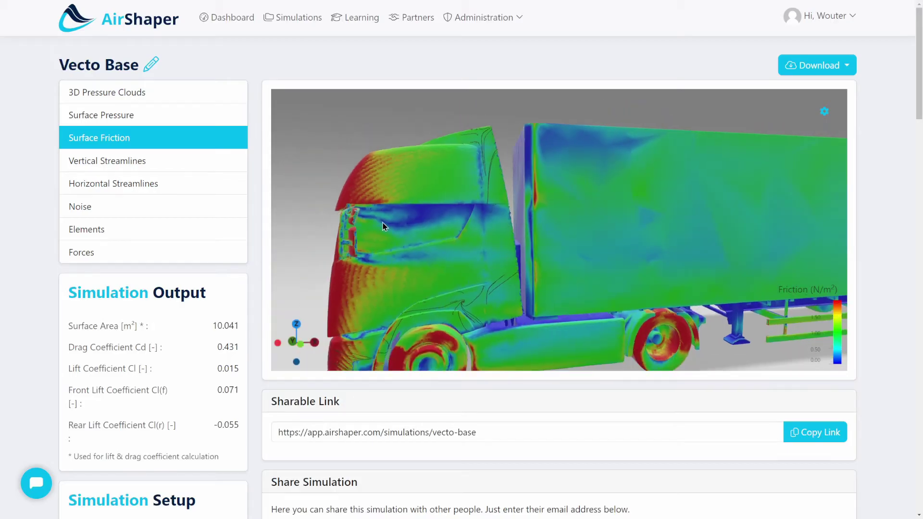
pyautogui.scroll(3, 499, 229)
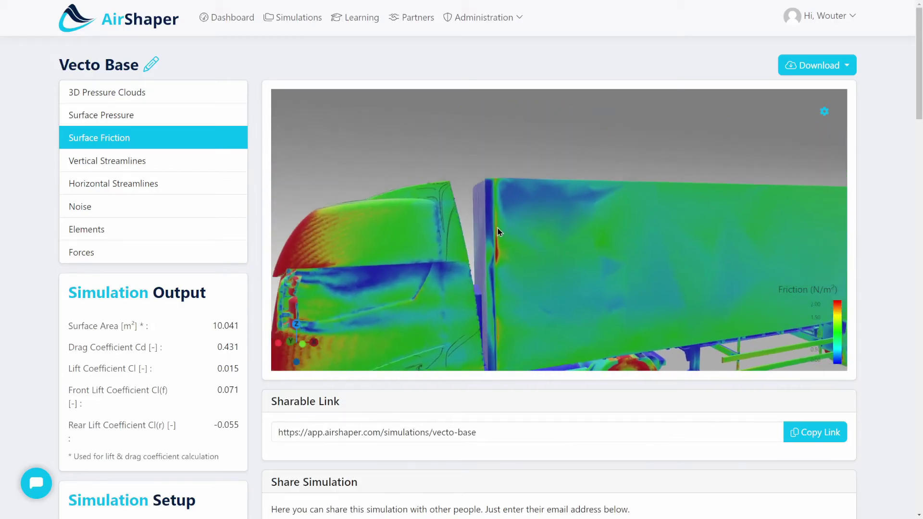
pyautogui.moveTo(499, 233); pyautogui.dragTo(570, 177)
pyautogui.moveTo(380, 216); pyautogui.dragTo(587, 251)
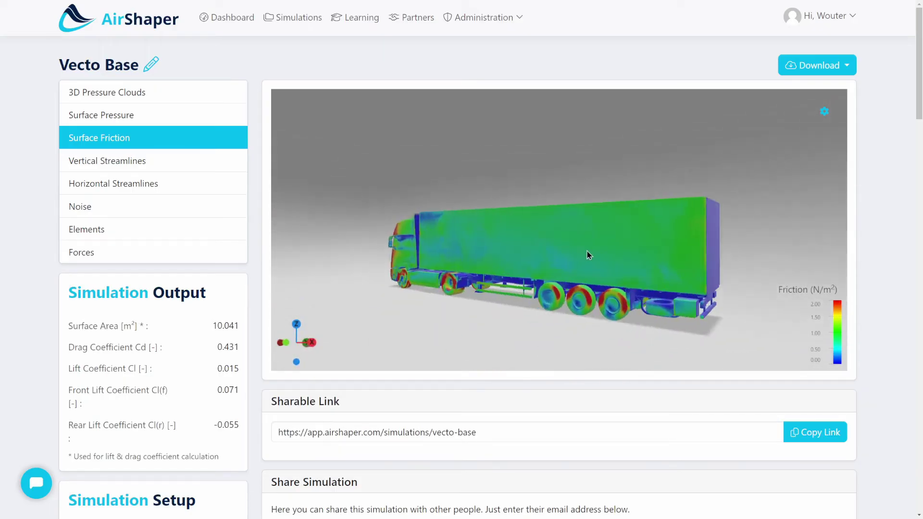
# - Show Vertical Streamlines (0–37.50 m/s) and view the fast flow over the cab from front-quarter and side
pyautogui.click(226, 162)
pyautogui.moveTo(524, 262); pyautogui.dragTo(465, 303)
pyautogui.moveTo(581, 330); pyautogui.dragTo(639, 287)
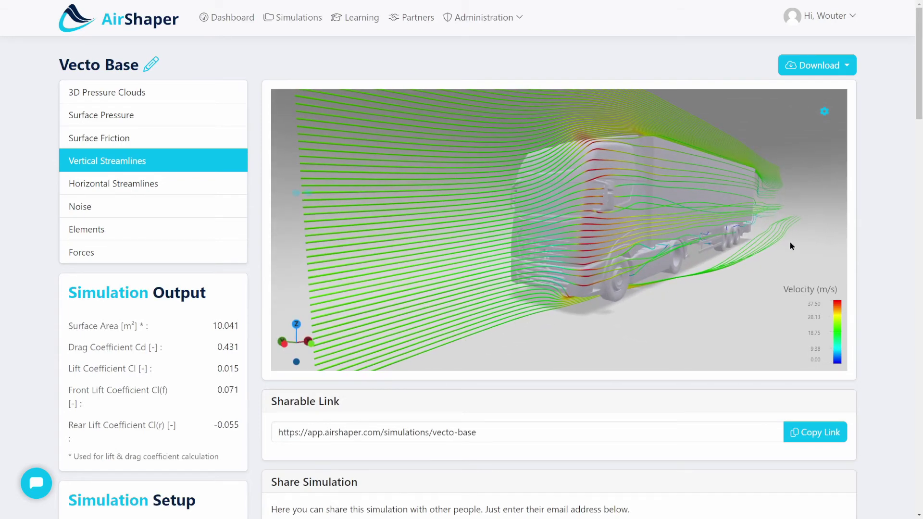
pyautogui.moveTo(710, 214); pyautogui.dragTo(595, 249)
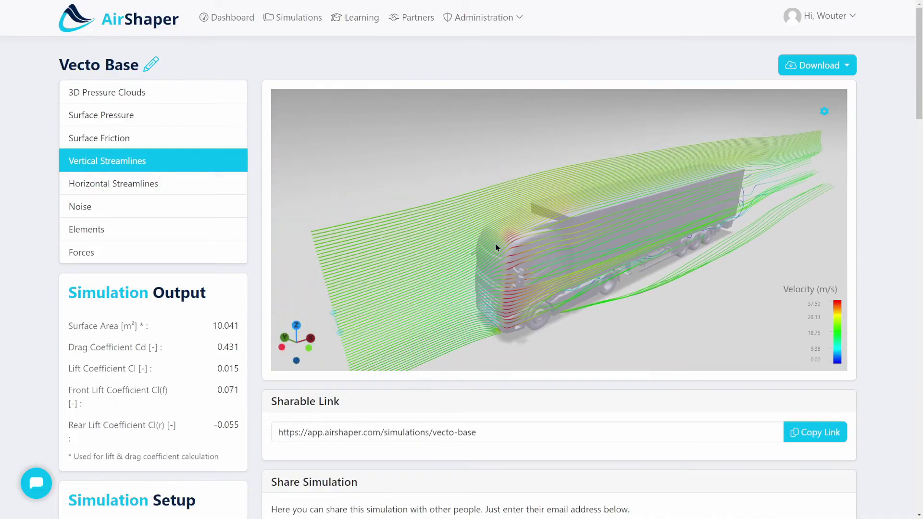
# - Show Horizontal Streamlines, reposition the streamline plane, and view the flow beneath the truck
pyautogui.click(176, 182)
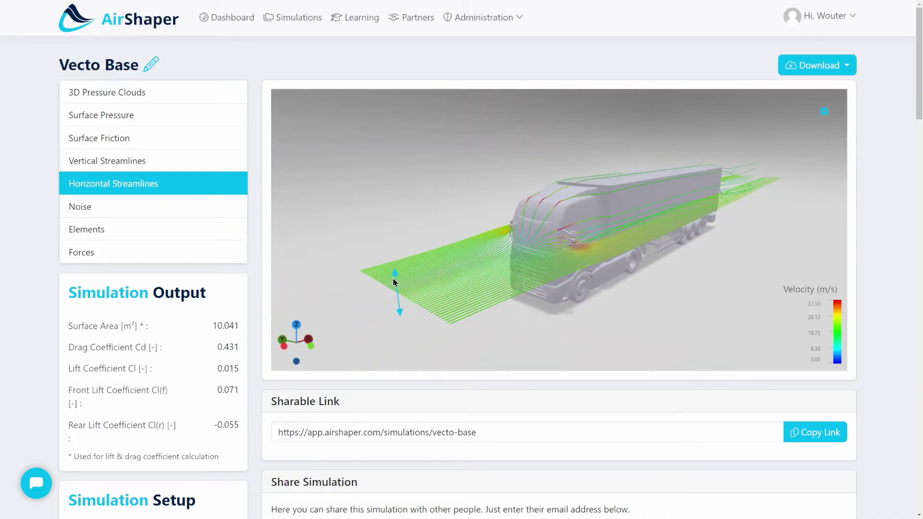
pyautogui.moveTo(397, 290); pyautogui.dragTo(408, 346)
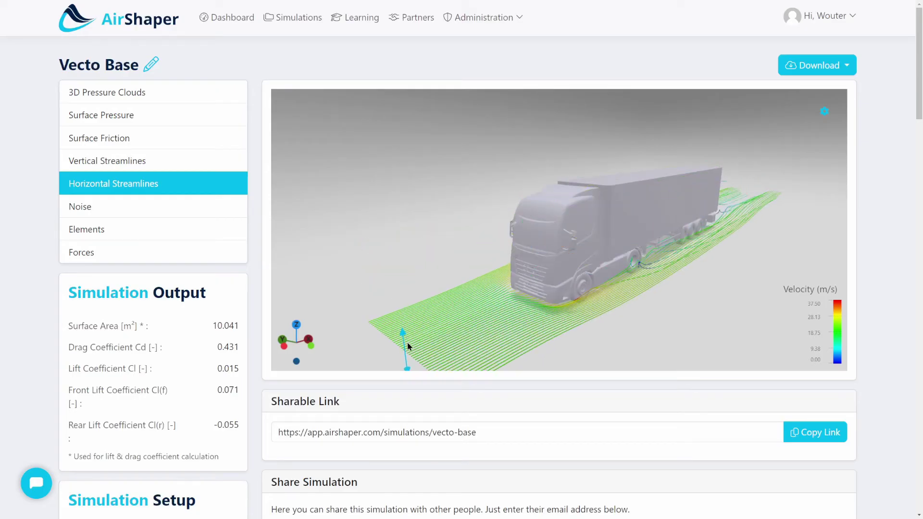
pyautogui.moveTo(685, 236); pyautogui.dragTo(612, 206)
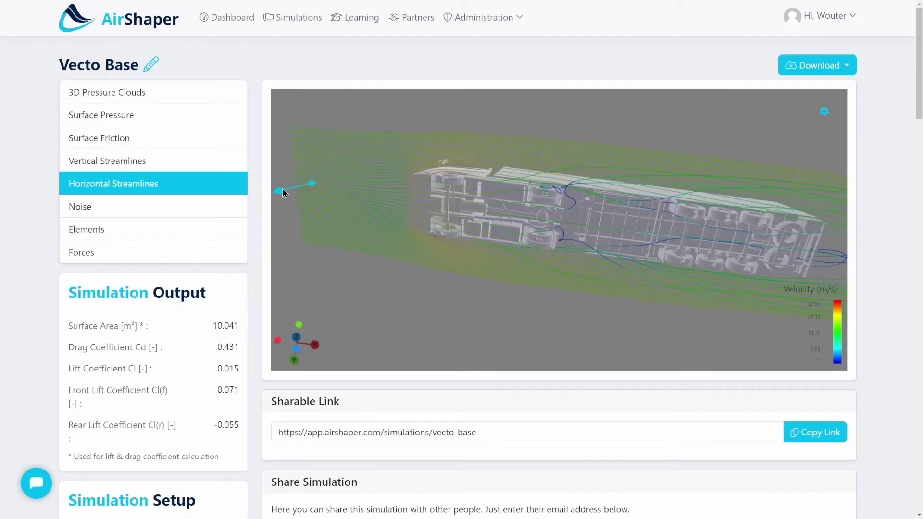
pyautogui.moveTo(278, 188); pyautogui.dragTo(287, 177)
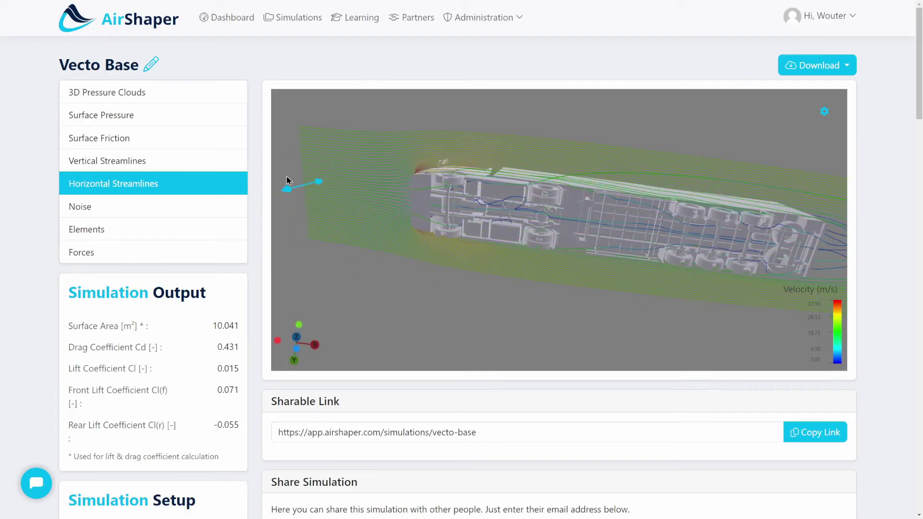
pyautogui.moveTo(614, 233); pyautogui.dragTo(604, 214)
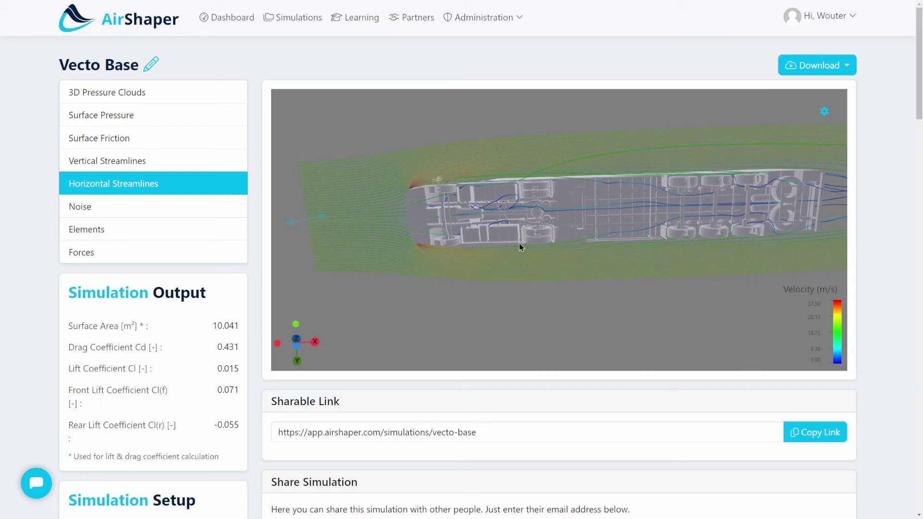
pyautogui.moveTo(521, 223); pyautogui.dragTo(607, 221)
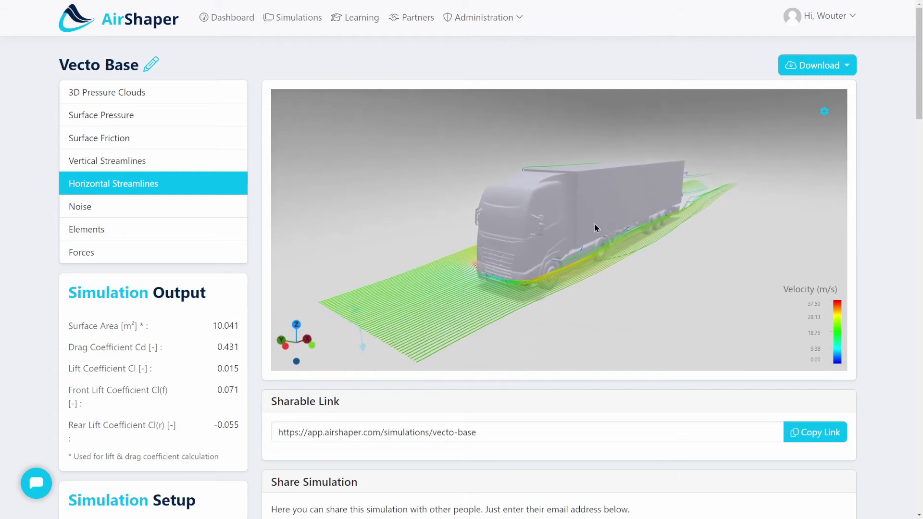
# - Show the Noise zones and inspect them around the cab, from above, and along the truck's side
pyautogui.click(118, 208)
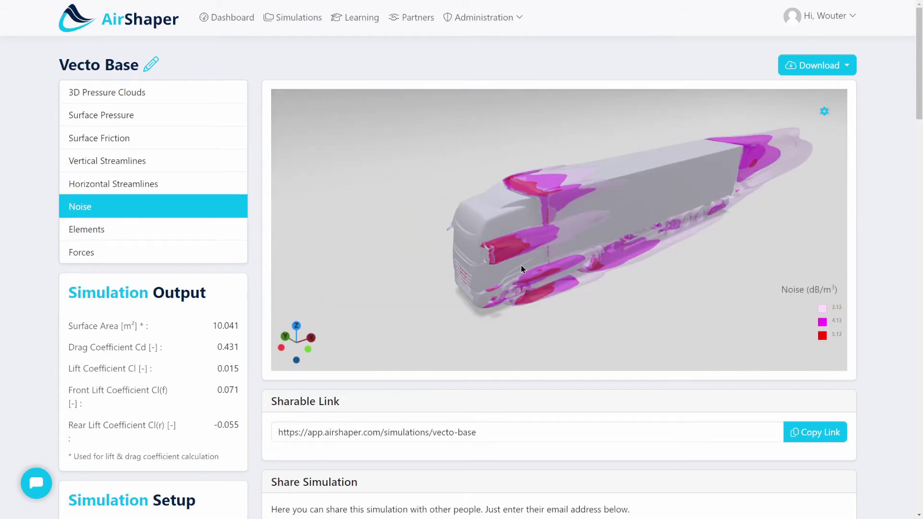
pyautogui.scroll(5, 539, 267)
pyautogui.moveTo(523, 264); pyautogui.dragTo(495, 268)
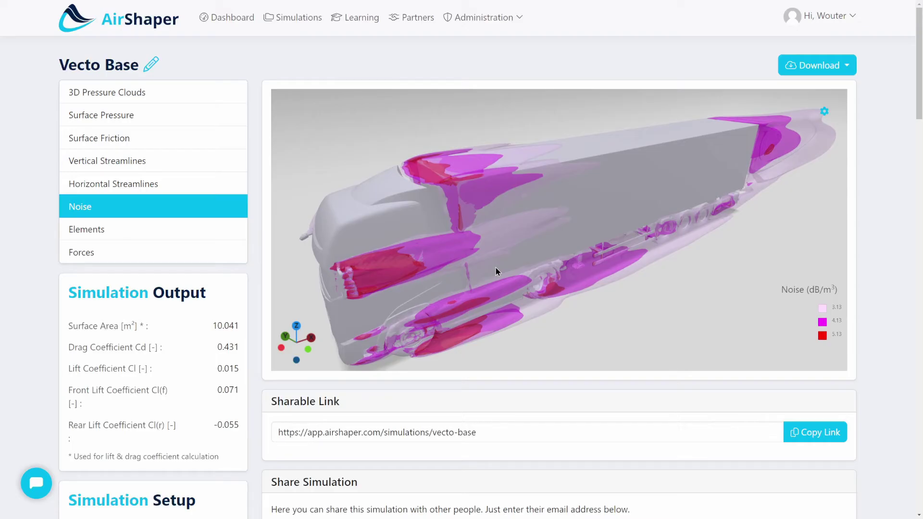
pyautogui.moveTo(491, 250); pyautogui.dragTo(507, 250)
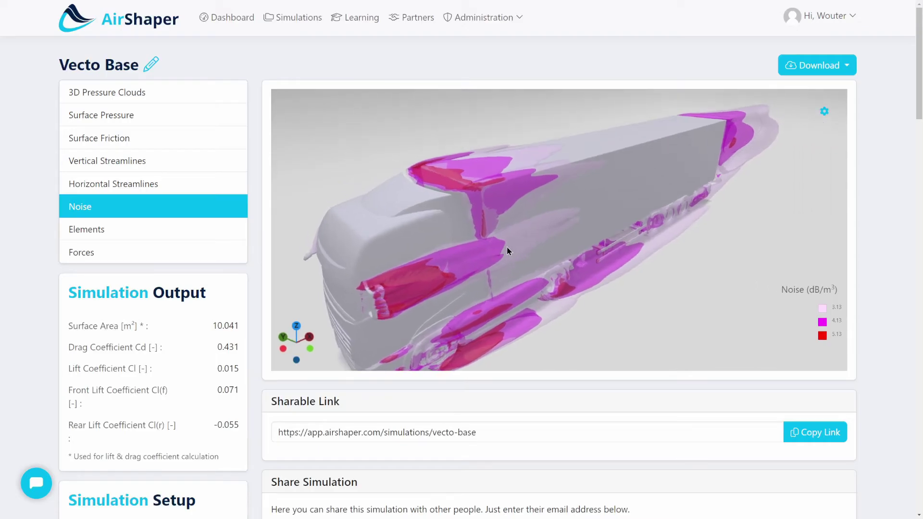
pyautogui.scroll(-5, 508, 246)
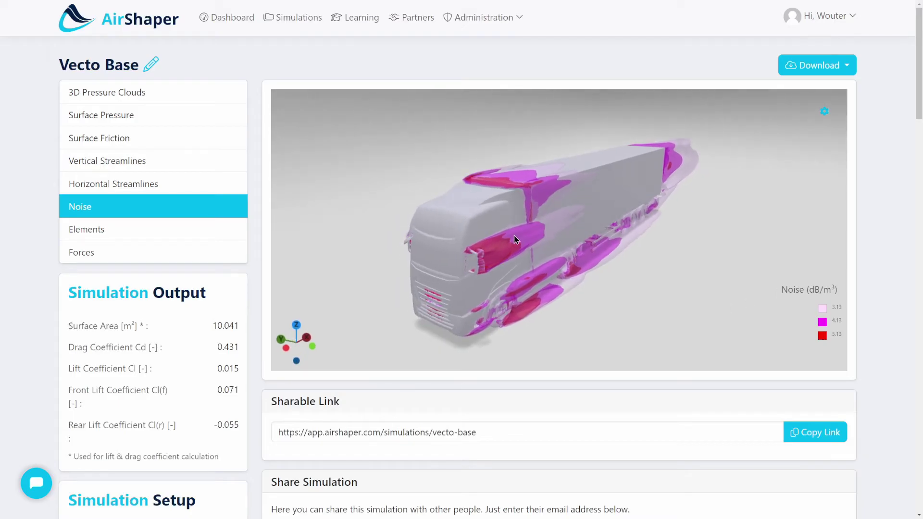
pyautogui.moveTo(554, 232); pyautogui.dragTo(564, 224)
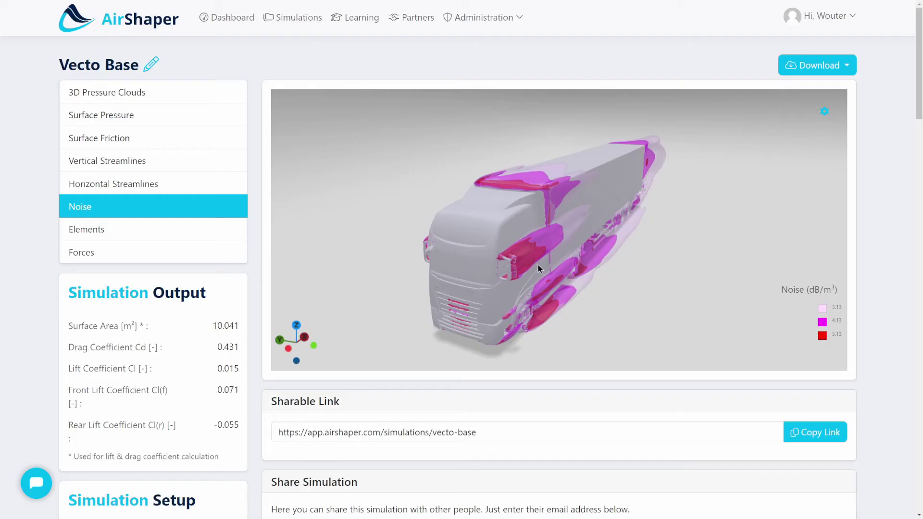
pyautogui.scroll(4, 539, 268)
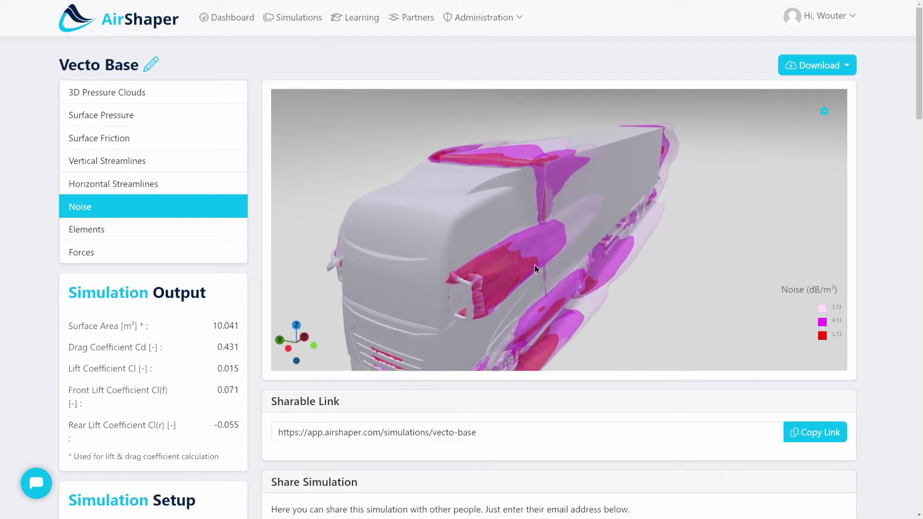
pyautogui.moveTo(534, 268); pyautogui.dragTo(488, 237)
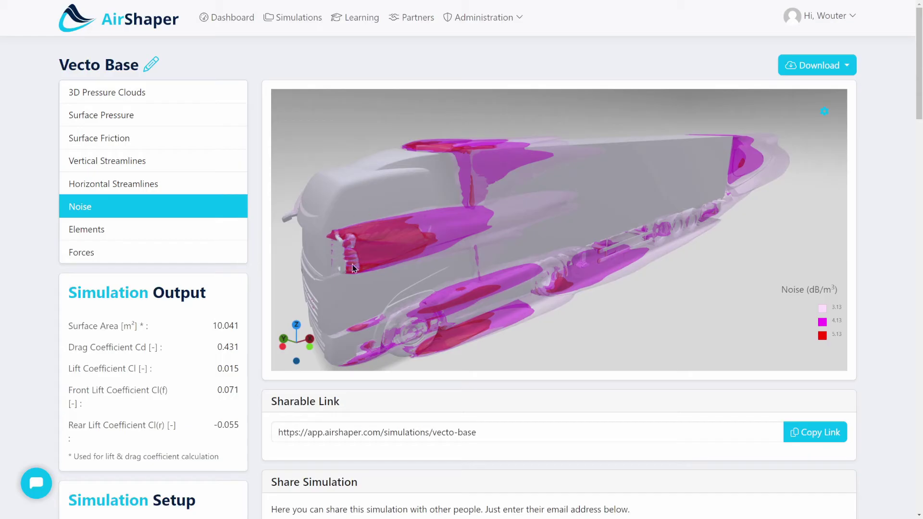
pyautogui.moveTo(460, 251); pyautogui.dragTo(399, 168)
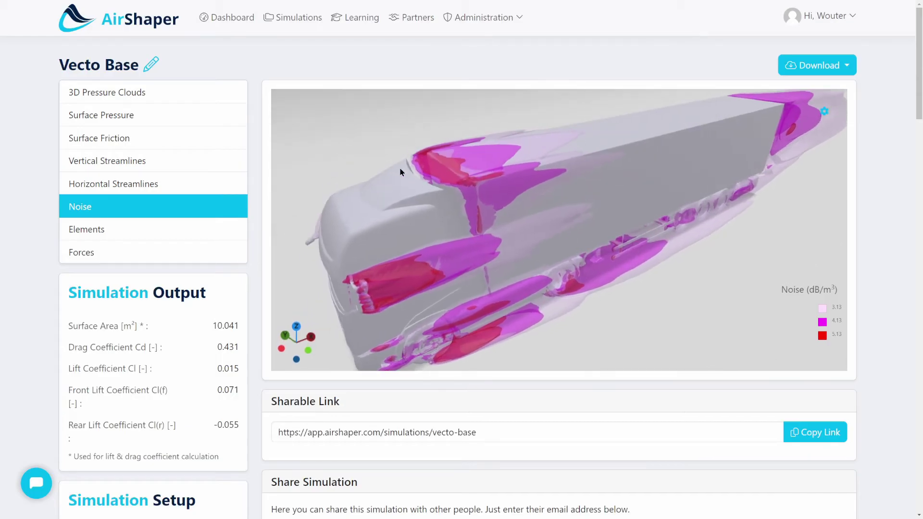
pyautogui.moveTo(492, 186); pyautogui.dragTo(592, 281)
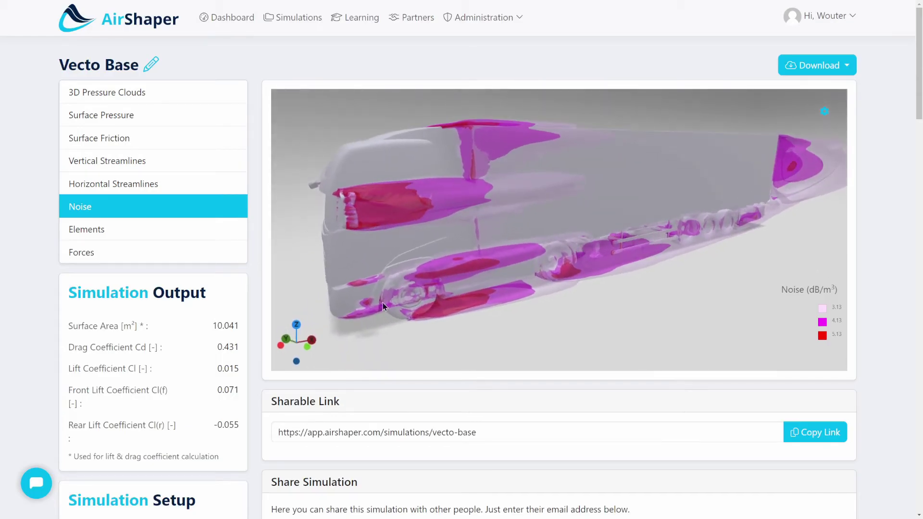
pyautogui.moveTo(696, 172); pyautogui.dragTo(291, 254)
# - Switch to the Elements view and zoom in on the truck's front radiator elements
pyautogui.click(143, 235)
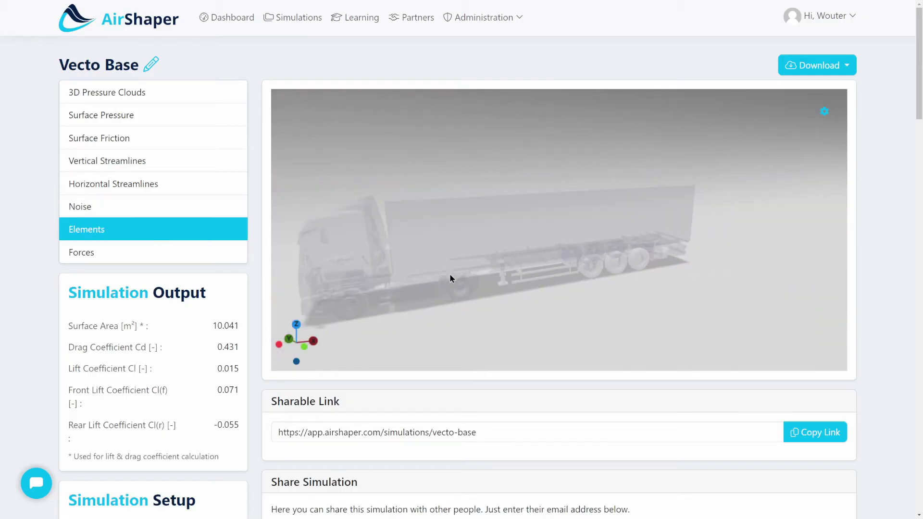
pyautogui.moveTo(451, 276); pyautogui.dragTo(590, 242)
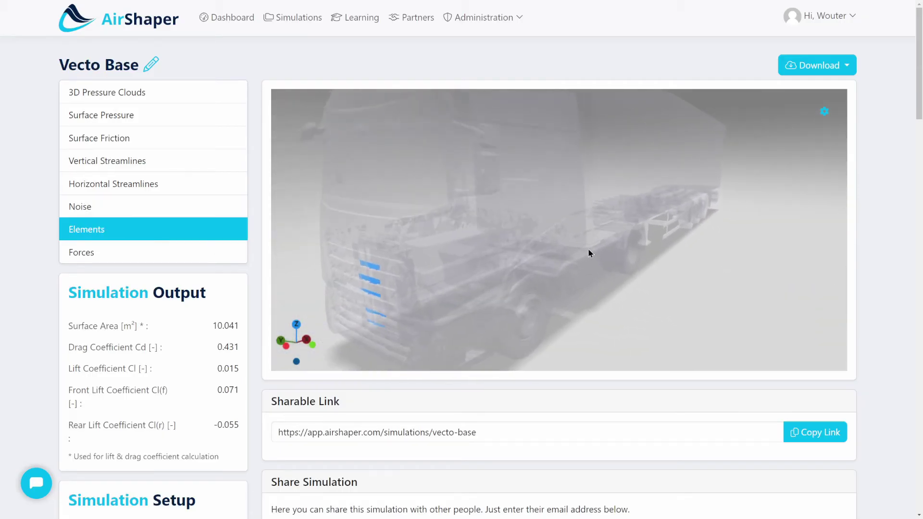
pyautogui.moveTo(502, 253)
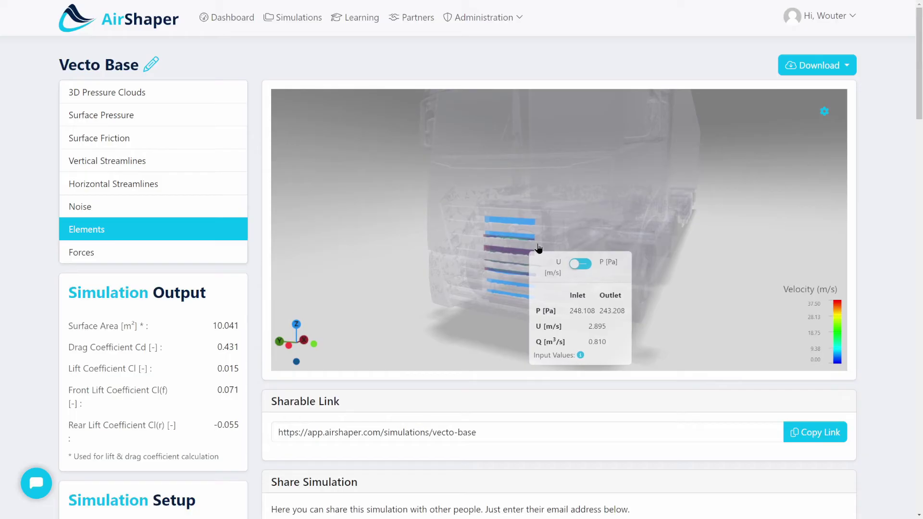
pyautogui.scroll(5, 551, 246)
pyautogui.scroll(-4, 553, 245)
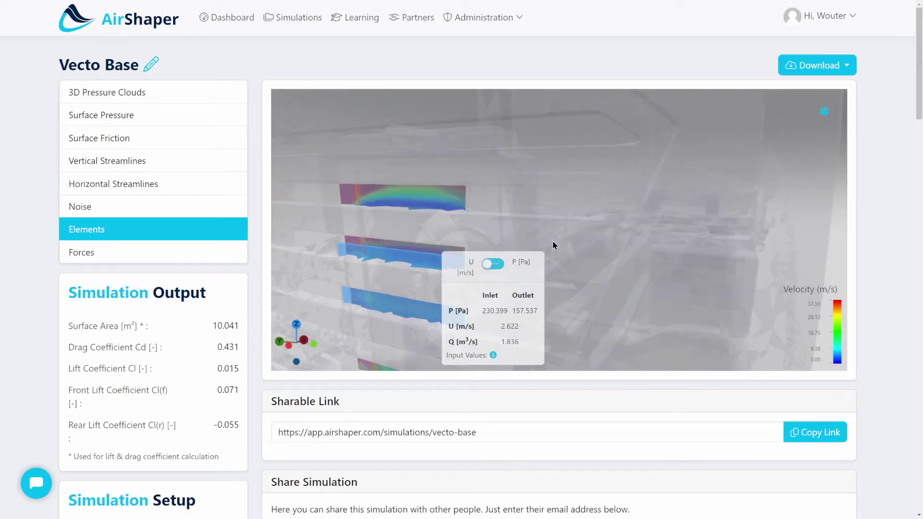
pyautogui.scroll(3, 550, 198)
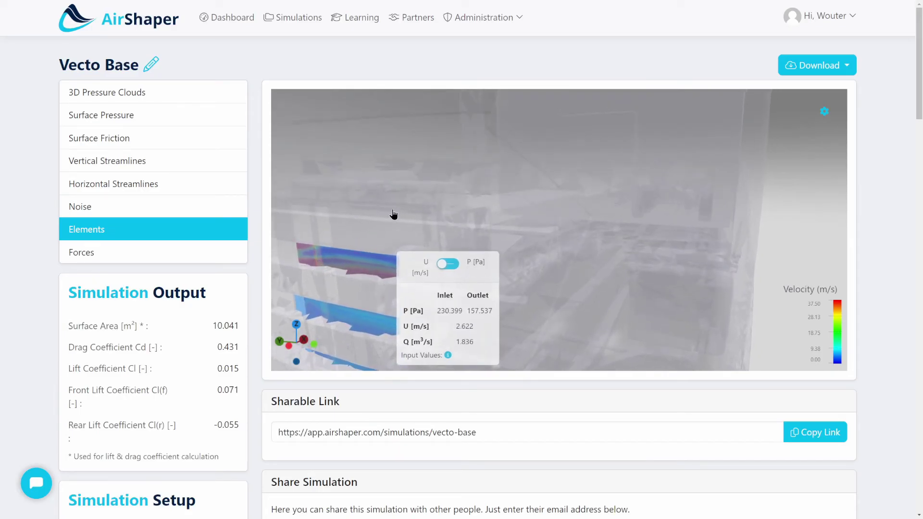
pyautogui.scroll(-3, 553, 194)
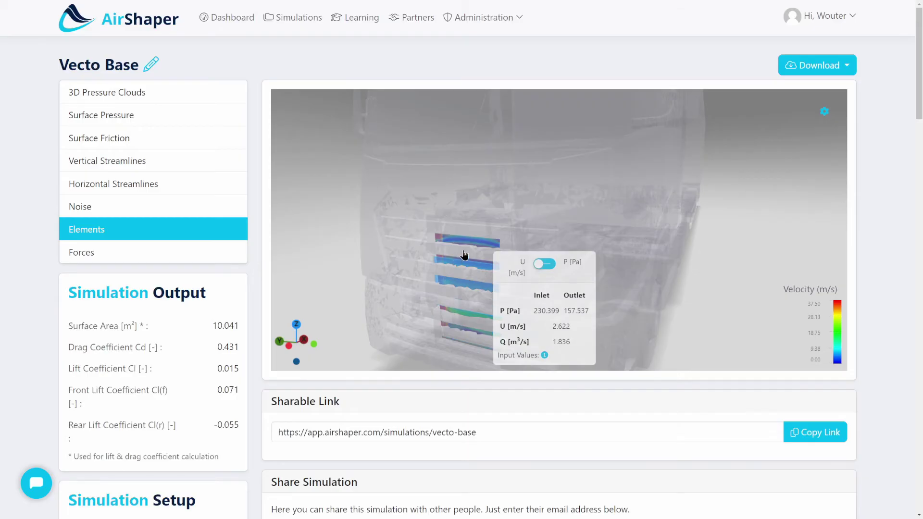
pyautogui.scroll(2, 484, 261)
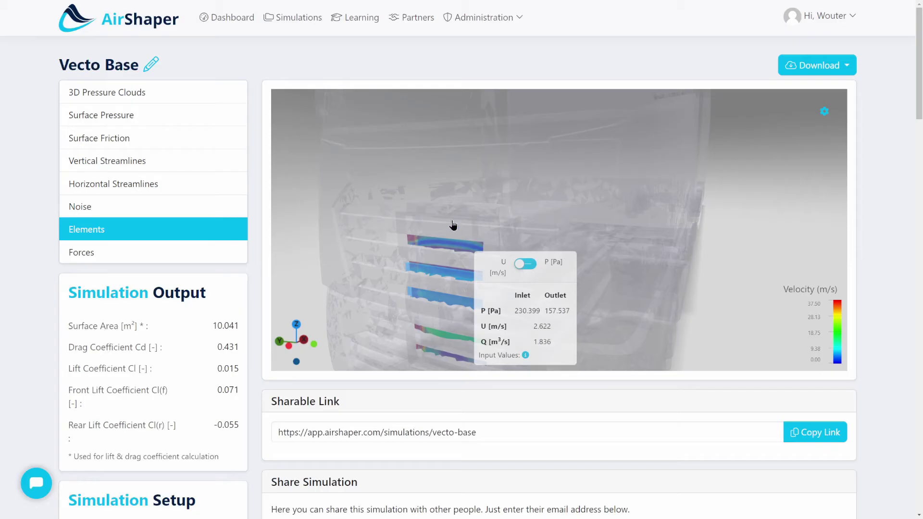
pyautogui.scroll(5, 520, 216)
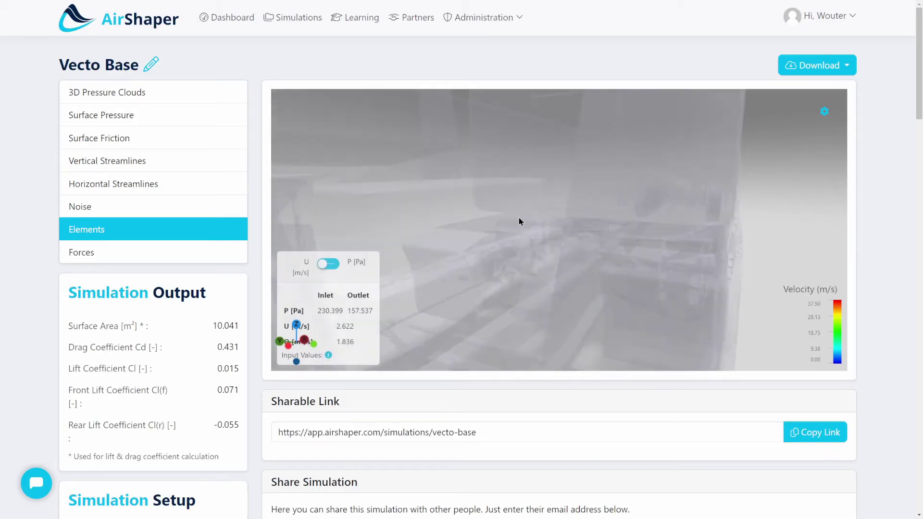
pyautogui.scroll(-3, 524, 221)
pyautogui.moveTo(532, 221); pyautogui.dragTo(451, 187)
pyautogui.scroll(-2, 599, 202)
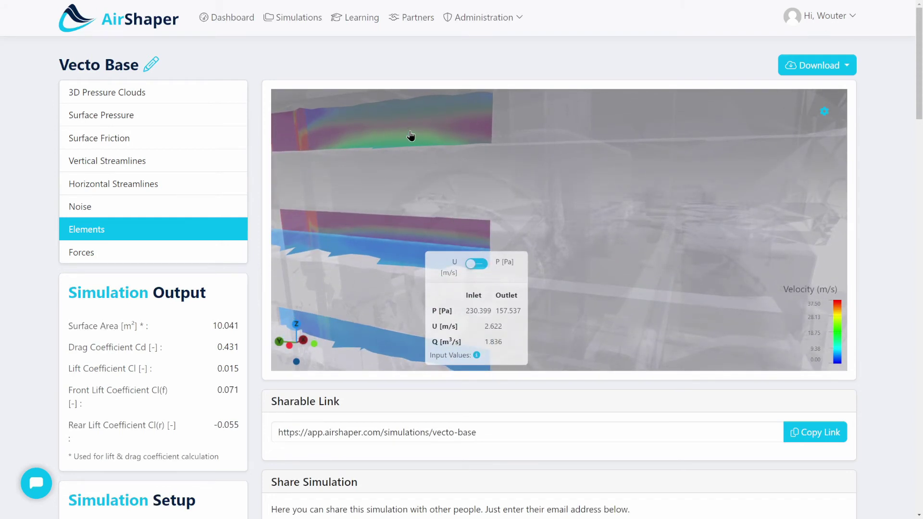
# - Select the lower radiator to read 248.108/243.208 Pa, 2.895 m/s and 0.810 m³/s
pyautogui.click(395, 258)
pyautogui.scroll(-5, 590, 213)
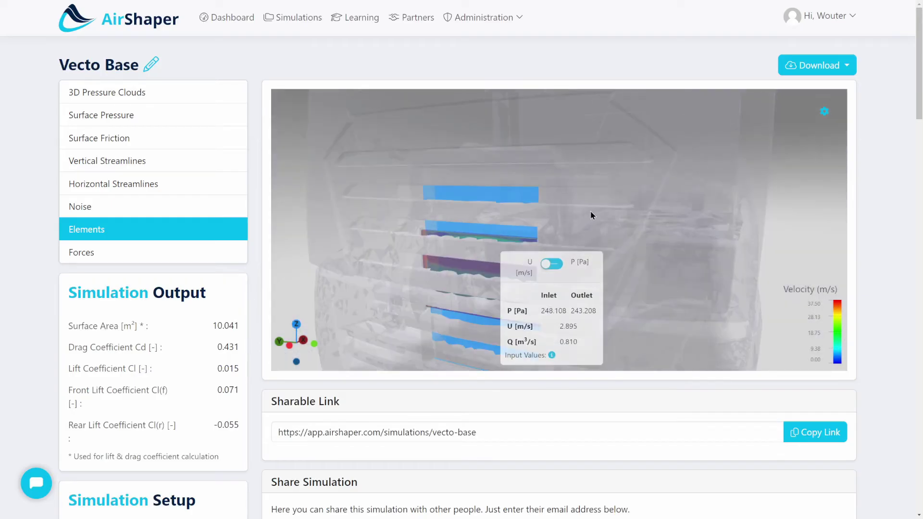
pyautogui.click(501, 247)
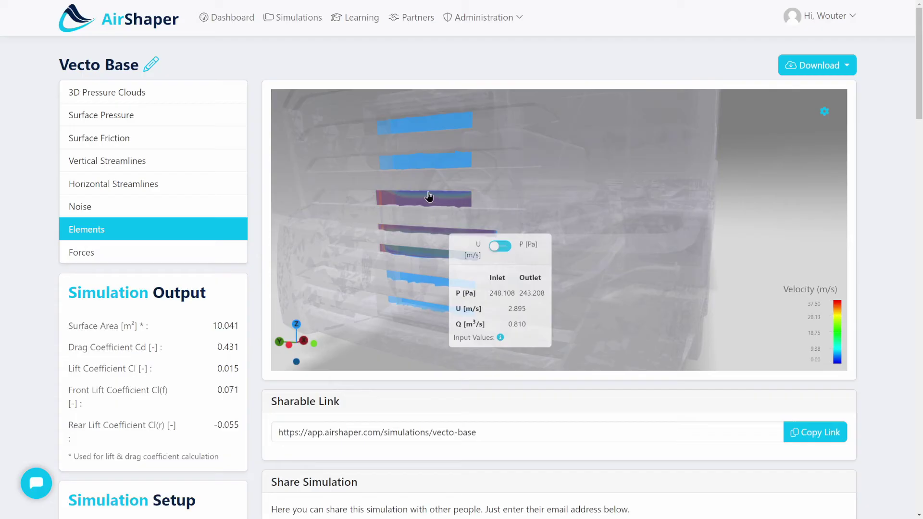
# - Colour the radiator bands by Cps, then velocity again, and orbit out to see the whole truck
pyautogui.click(500, 248)
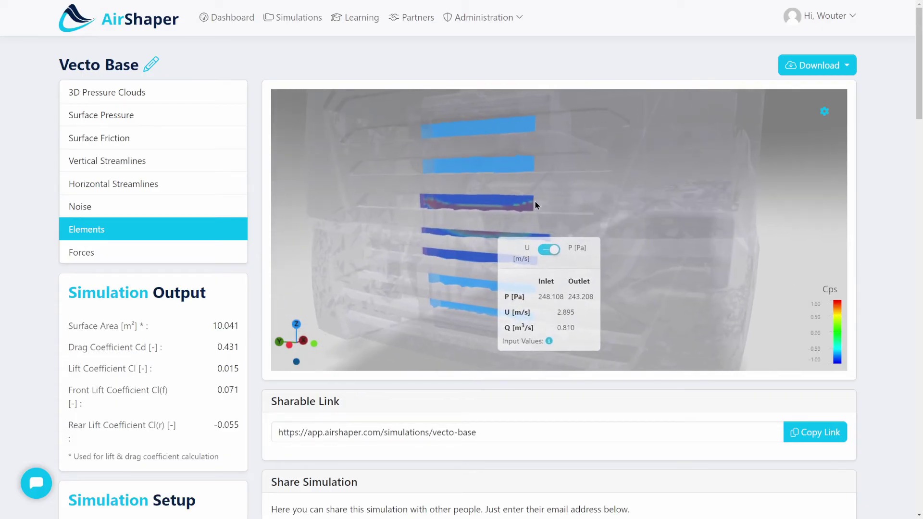
pyautogui.click(551, 247)
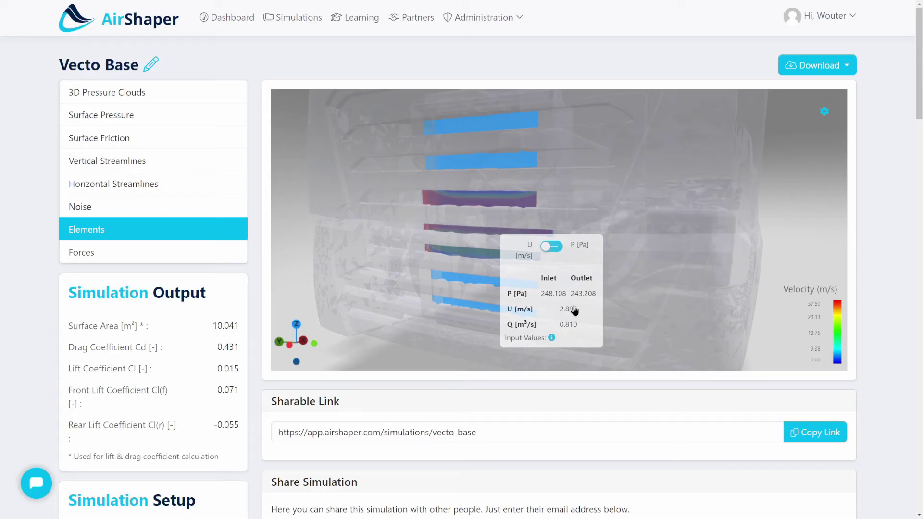
pyautogui.scroll(-5, 676, 223)
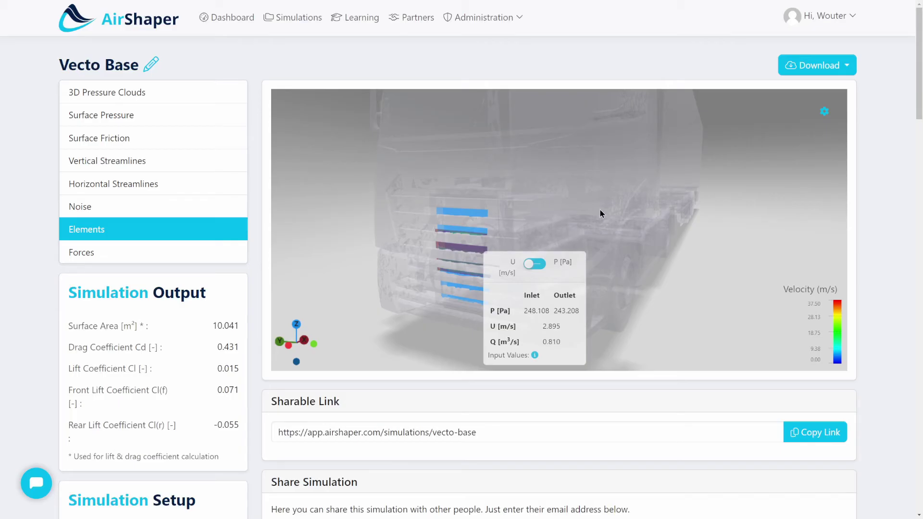
pyautogui.moveTo(599, 208)
pyautogui.mouseDown()
pyautogui.moveTo(582, 225)
pyautogui.moveTo(598, 221)
pyautogui.mouseUp()
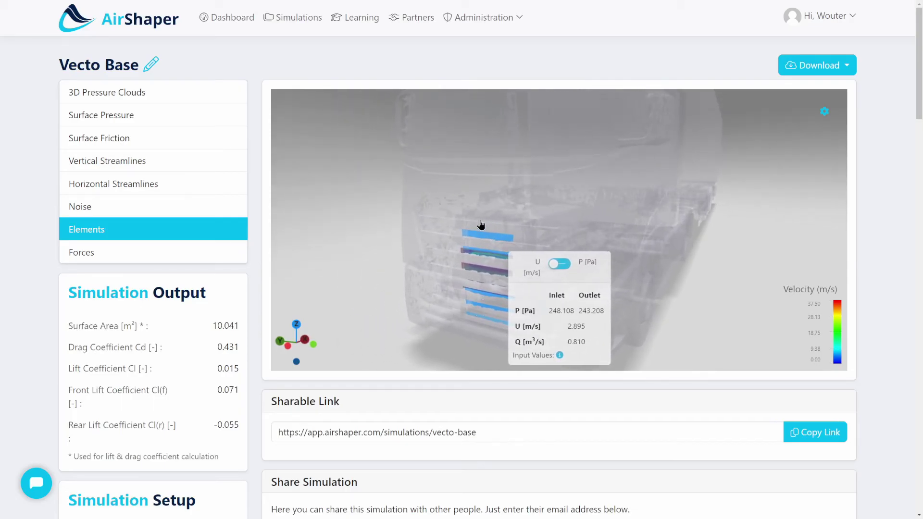
pyautogui.moveTo(608, 206); pyautogui.dragTo(606, 220)
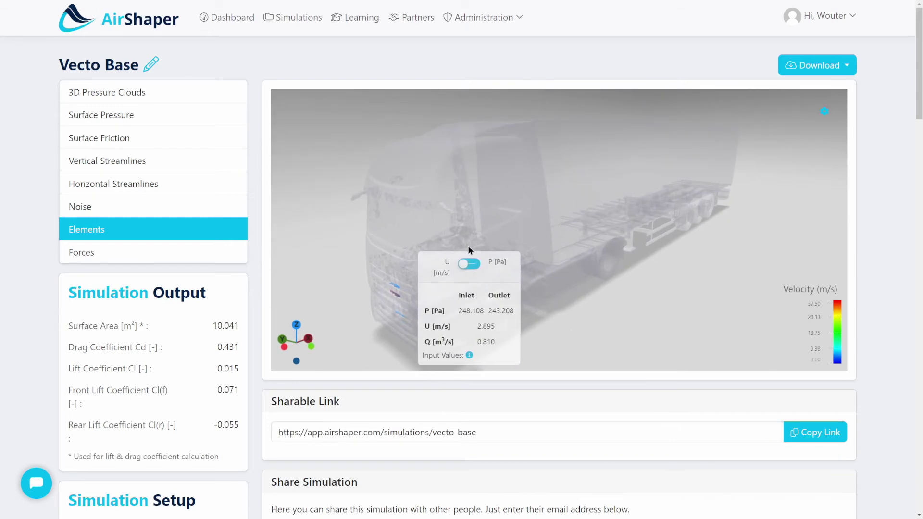
pyautogui.moveTo(505, 197); pyautogui.dragTo(476, 207)
pyautogui.click(86, 253)
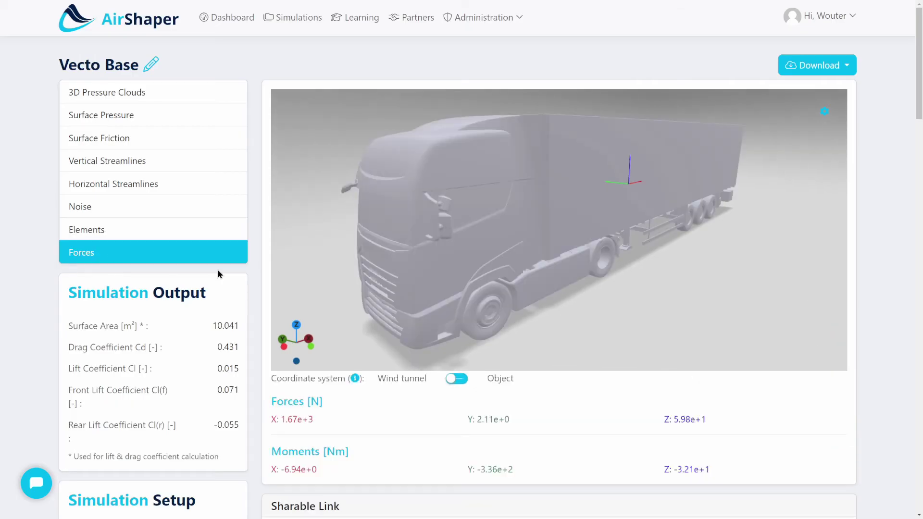
pyautogui.click(585, 228)
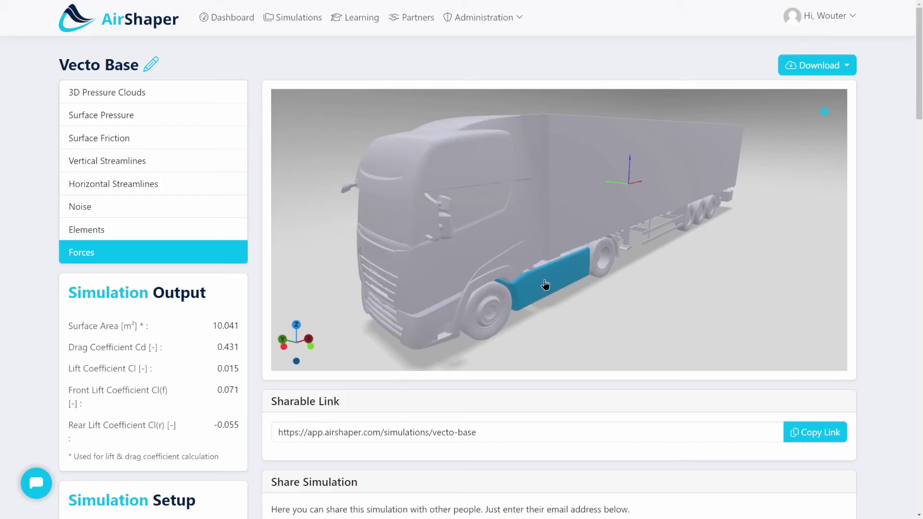
pyautogui.moveTo(598, 263); pyautogui.dragTo(587, 254)
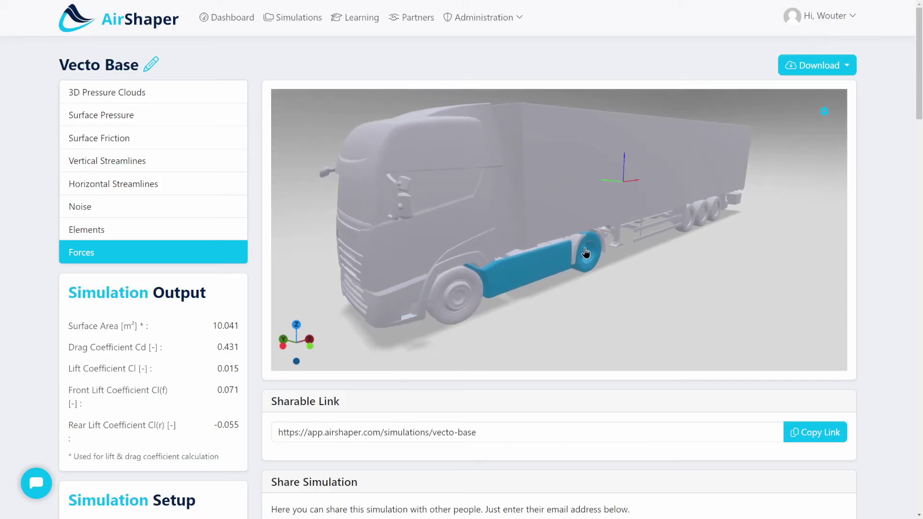
pyautogui.moveTo(672, 231); pyautogui.dragTo(547, 258)
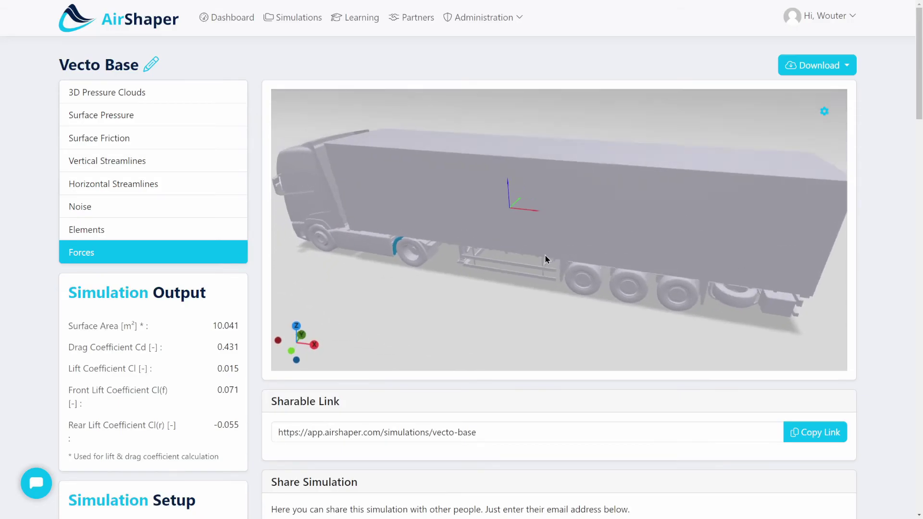
pyautogui.scroll(5, 701, 251)
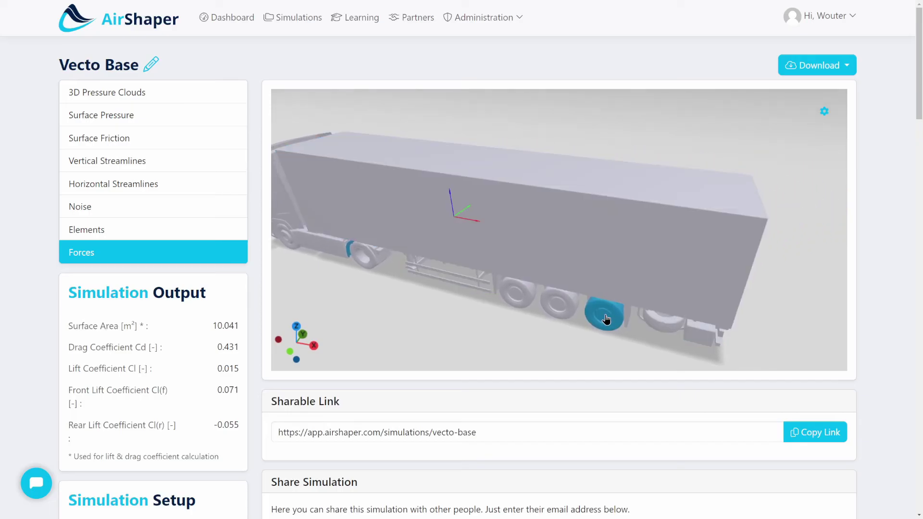
pyautogui.click(455, 269)
pyautogui.scroll(-5, 369, 266)
pyautogui.moveTo(369, 266); pyautogui.dragTo(514, 276)
pyautogui.scroll(3, 515, 276)
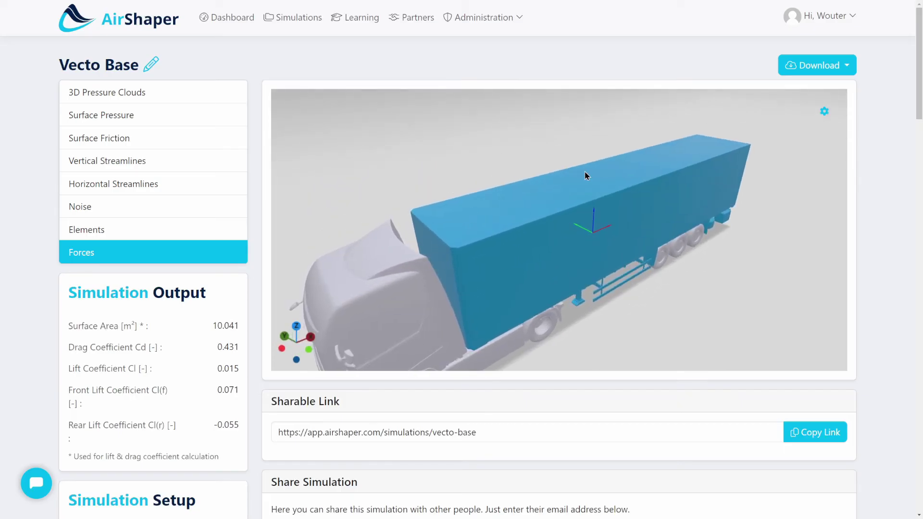
pyautogui.scroll(-1, 625, 159)
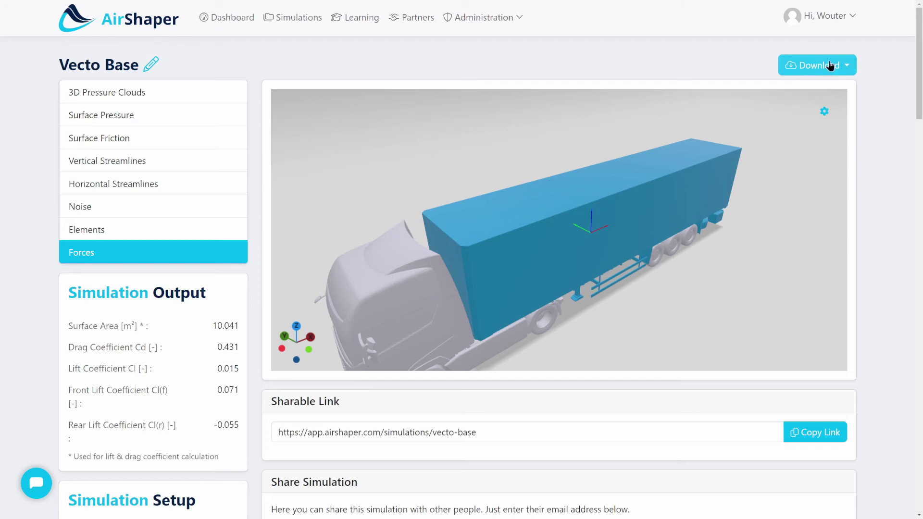
pyautogui.click(513, 155)
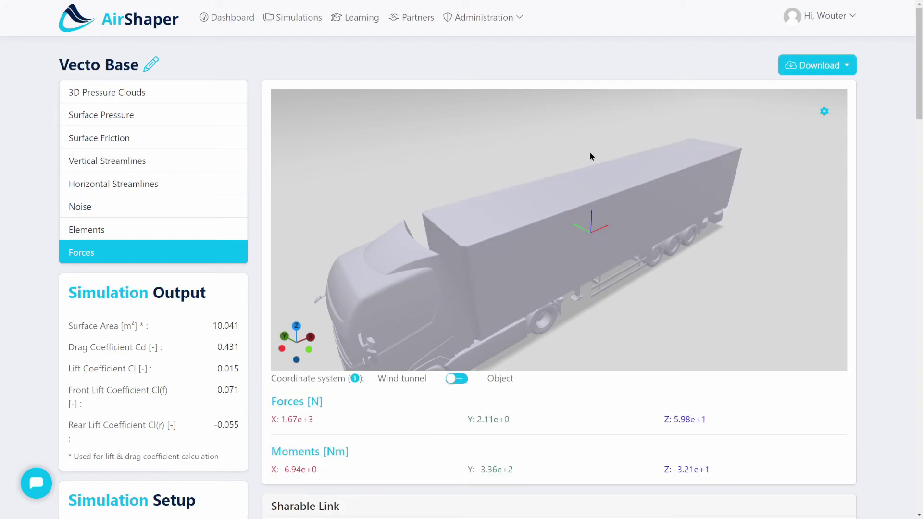
pyautogui.moveTo(478, 178); pyautogui.dragTo(511, 191)
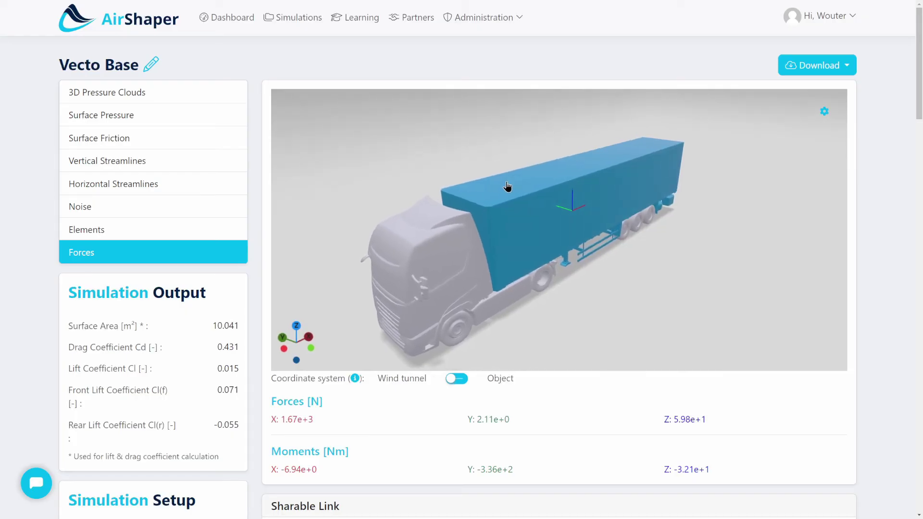
pyautogui.click(156, 181)
# - Move through the report to page 18's surface friction 3D and front views (0–2.00 N/m²)
pyautogui.click(153, 162)
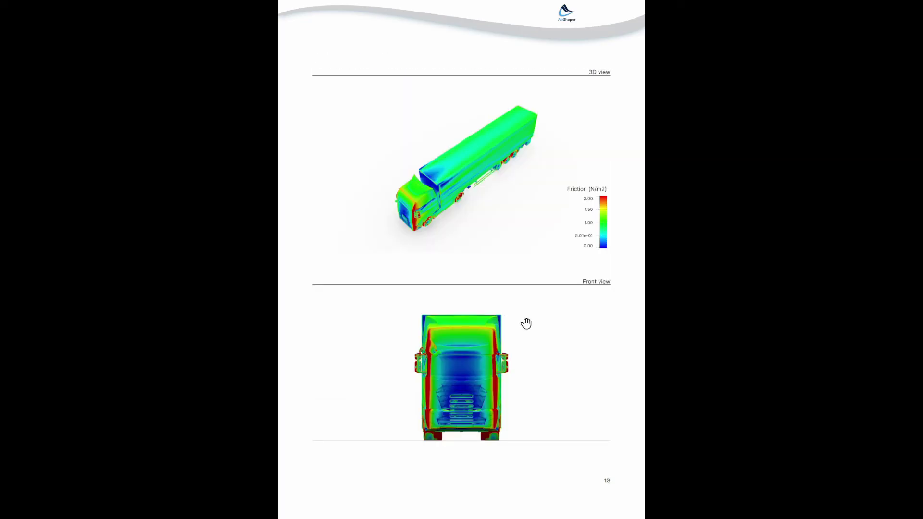
pyautogui.scroll(-1, 525, 321)
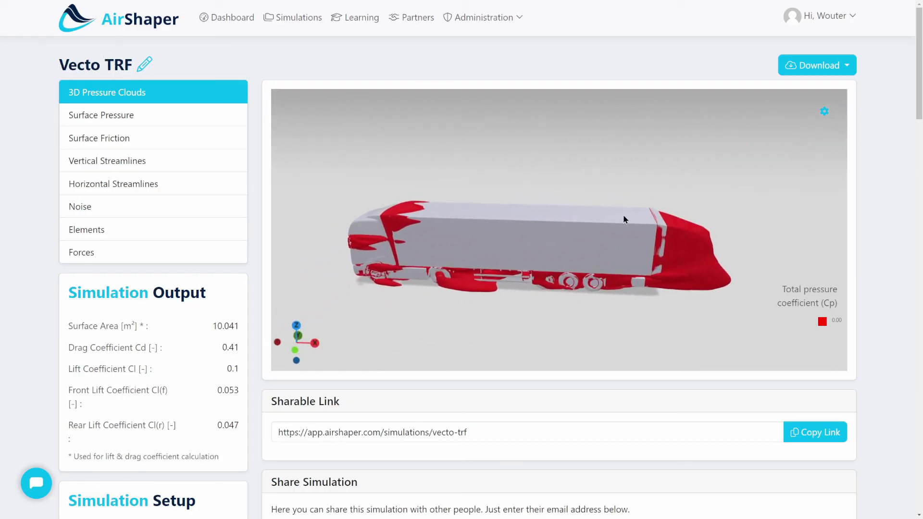
# - Compare trailer-rear pressure clouds by switching between the TRF and Vecto Base cases and orbiting the rear
pyautogui.moveTo(616, 224); pyautogui.dragTo(406, 159)
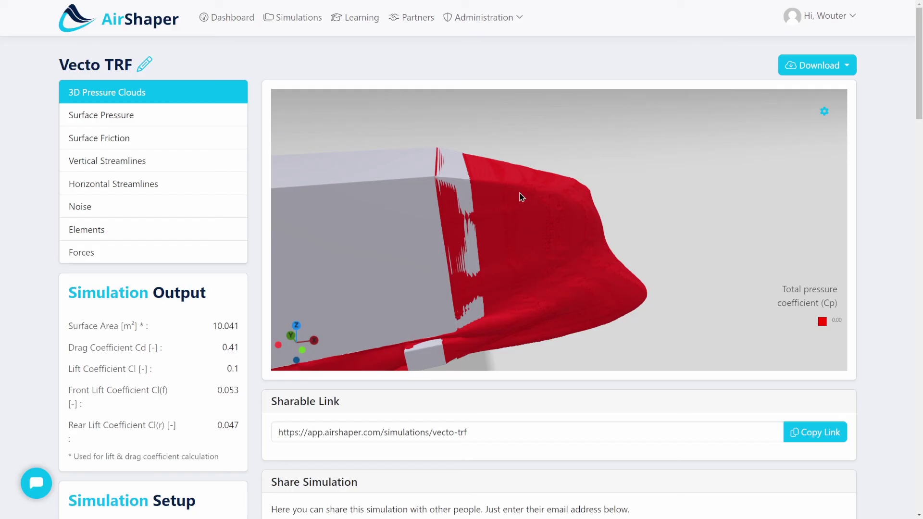
pyautogui.scroll(-5, 520, 194)
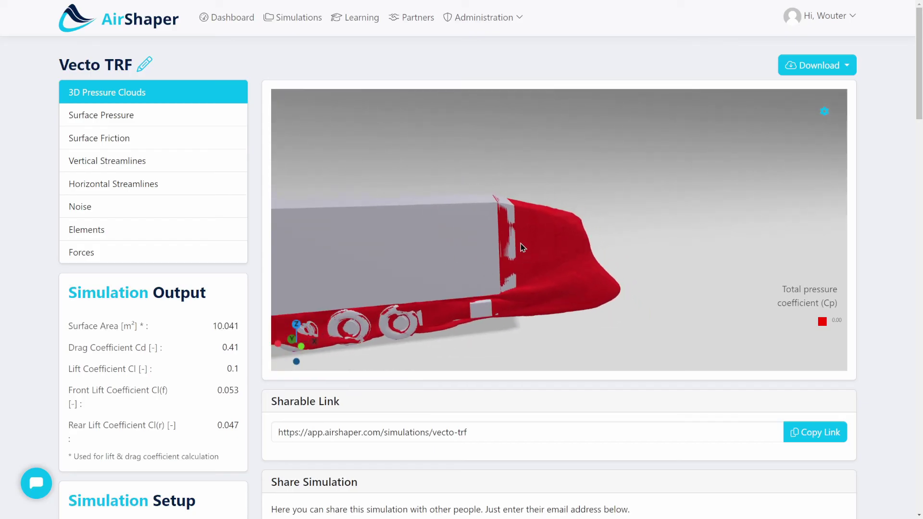
pyautogui.hotkey('ctrl', 'Tab')
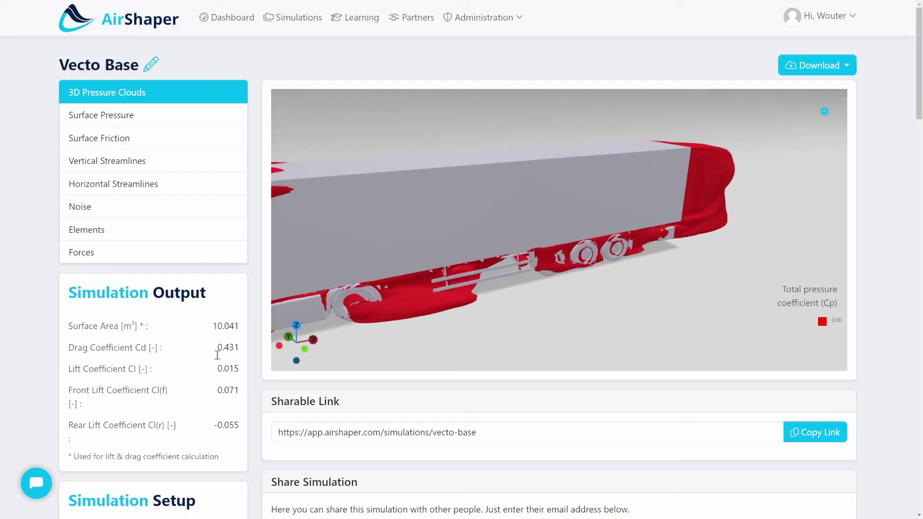
pyautogui.moveTo(512, 236); pyautogui.dragTo(533, 162)
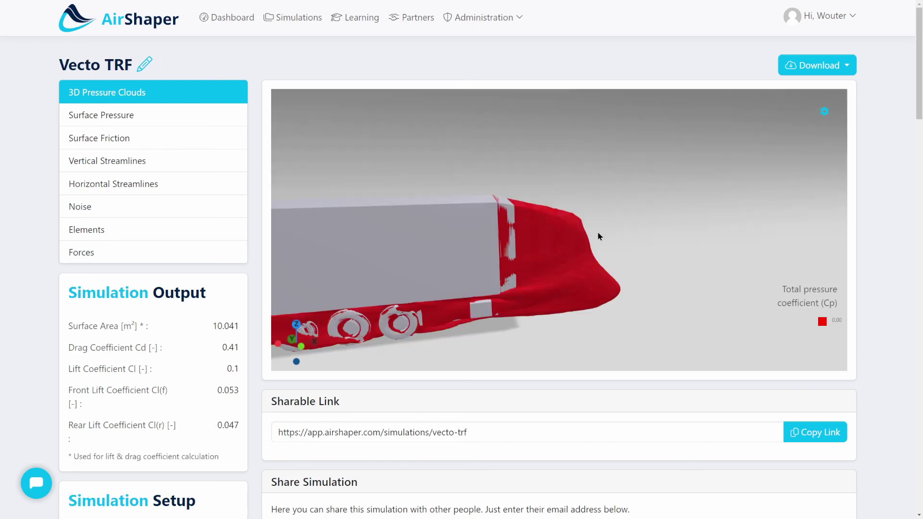
pyautogui.moveTo(597, 237); pyautogui.dragTo(470, 196)
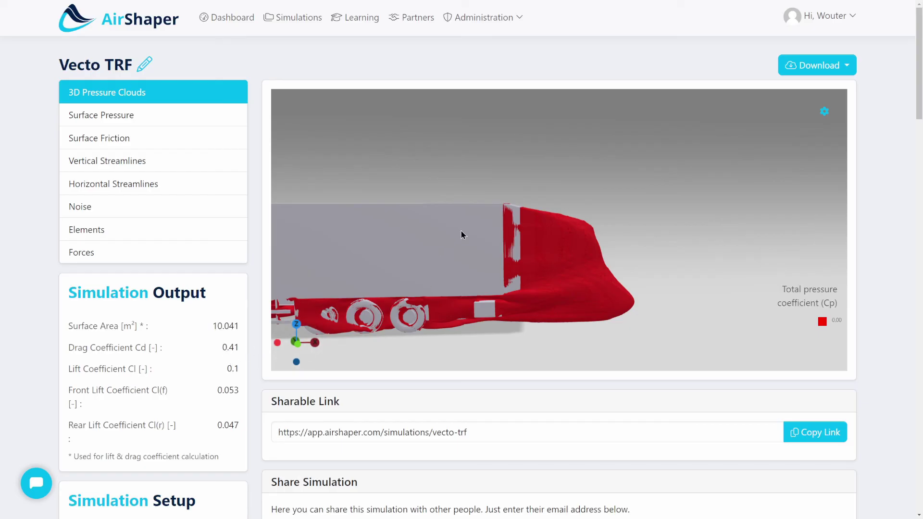
pyautogui.moveTo(394, 252); pyautogui.dragTo(439, 277)
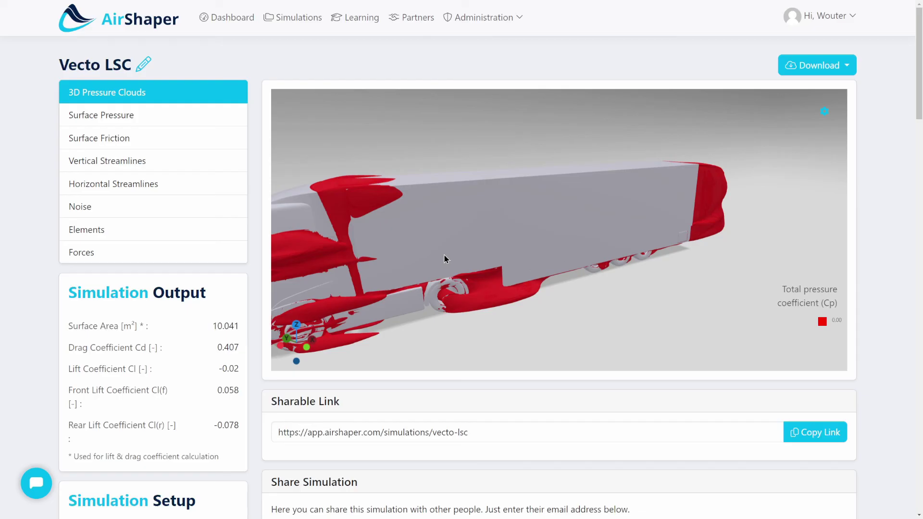
pyautogui.moveTo(643, 196); pyautogui.dragTo(567, 248)
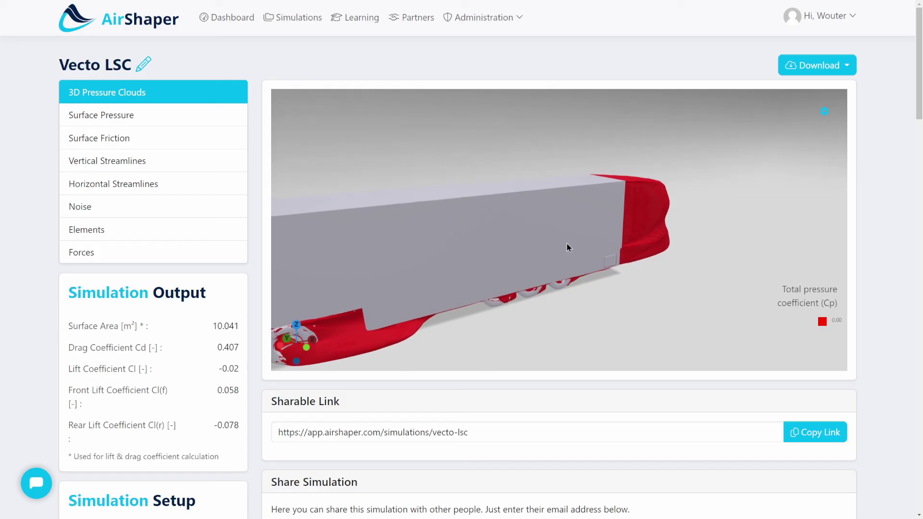